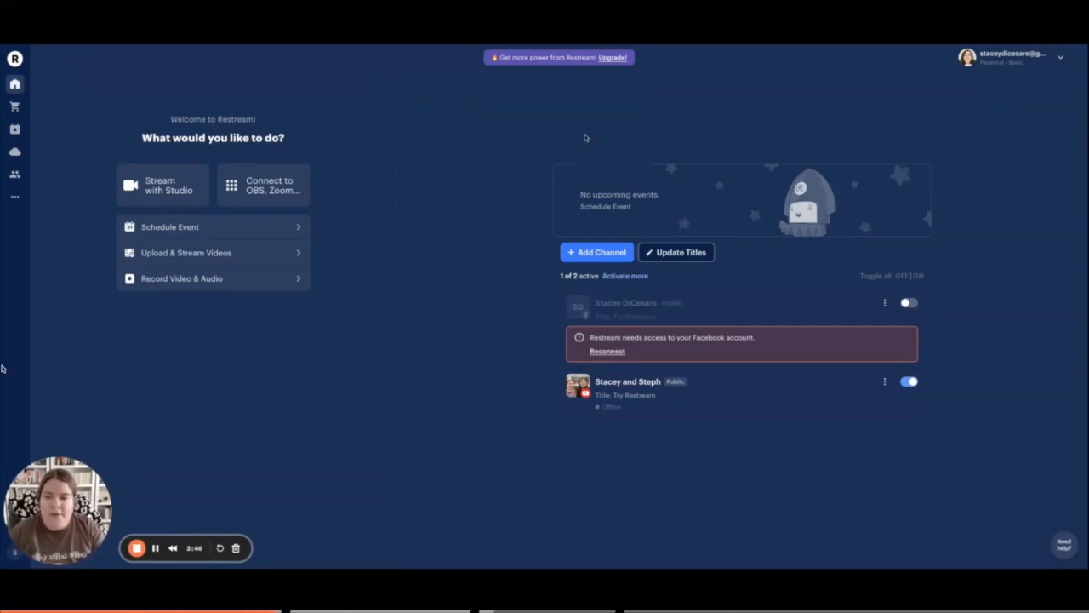
pyautogui.click(15, 596)
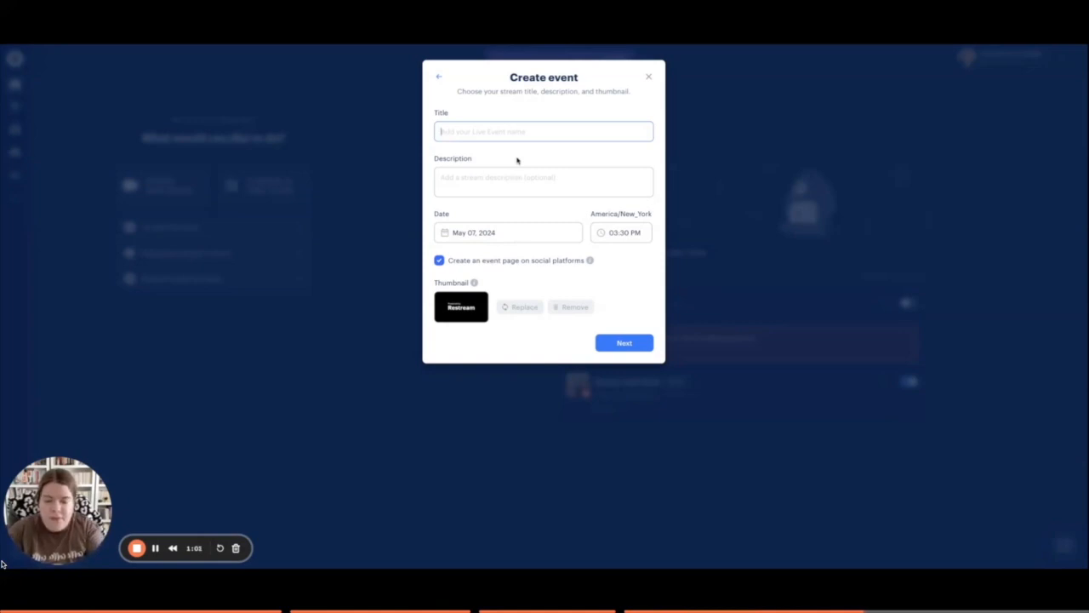
# Fill in the new event with the title "stream", the description "stream" and the date May 08, 2024.
pyautogui.write('stream')
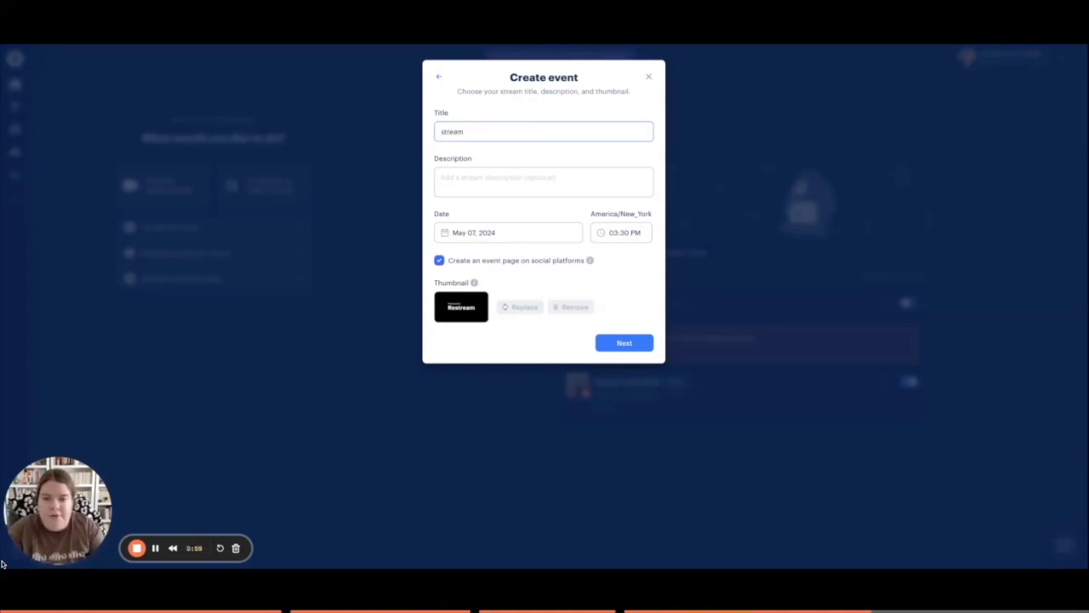
pyautogui.click(531, 179)
pyautogui.write('strea')
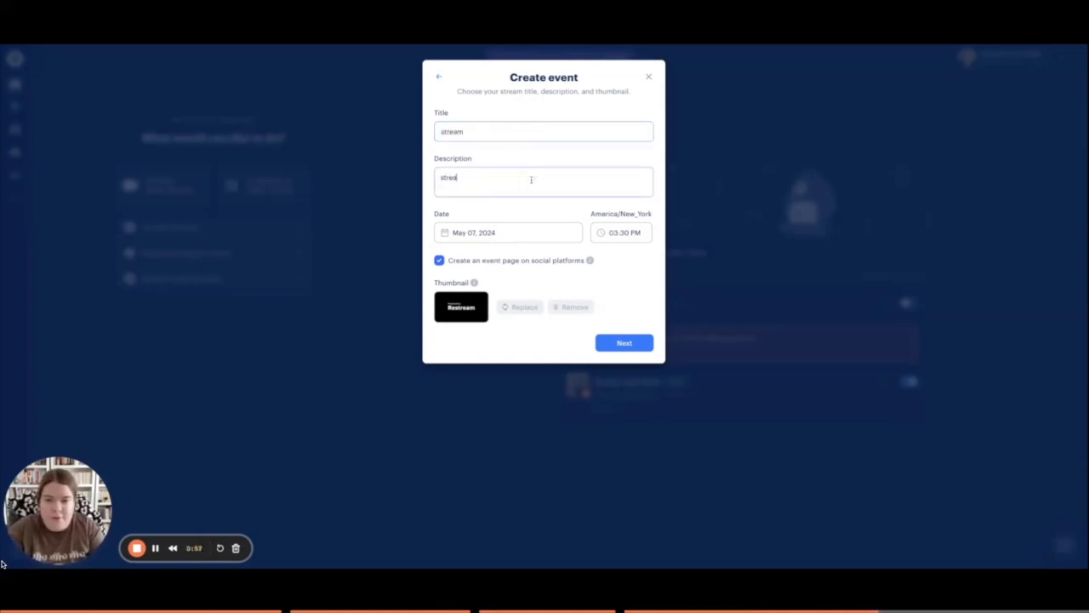
pyautogui.write('m')
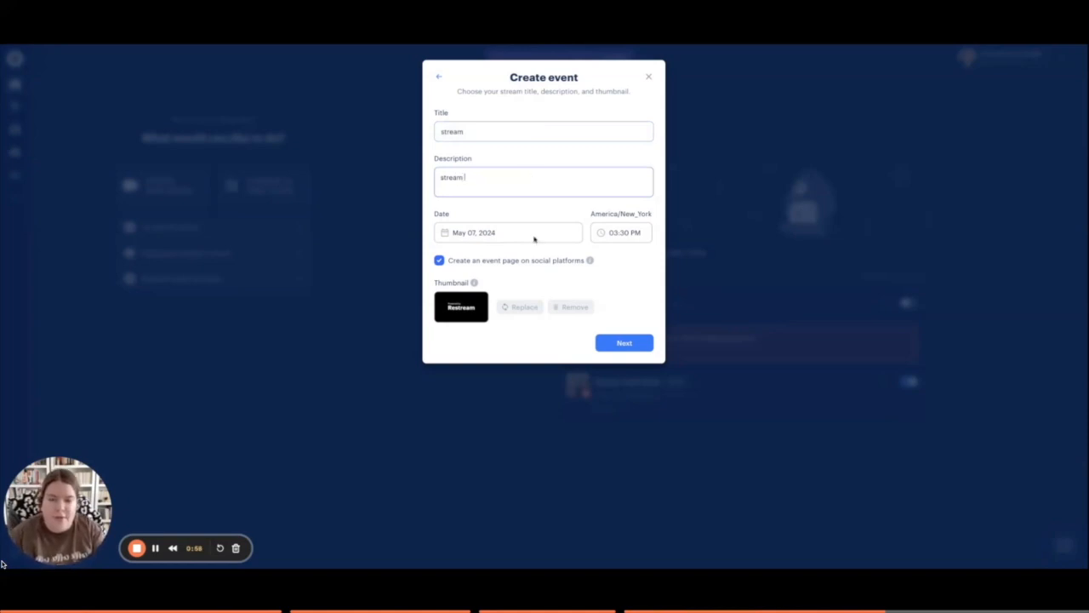
pyautogui.click(485, 233)
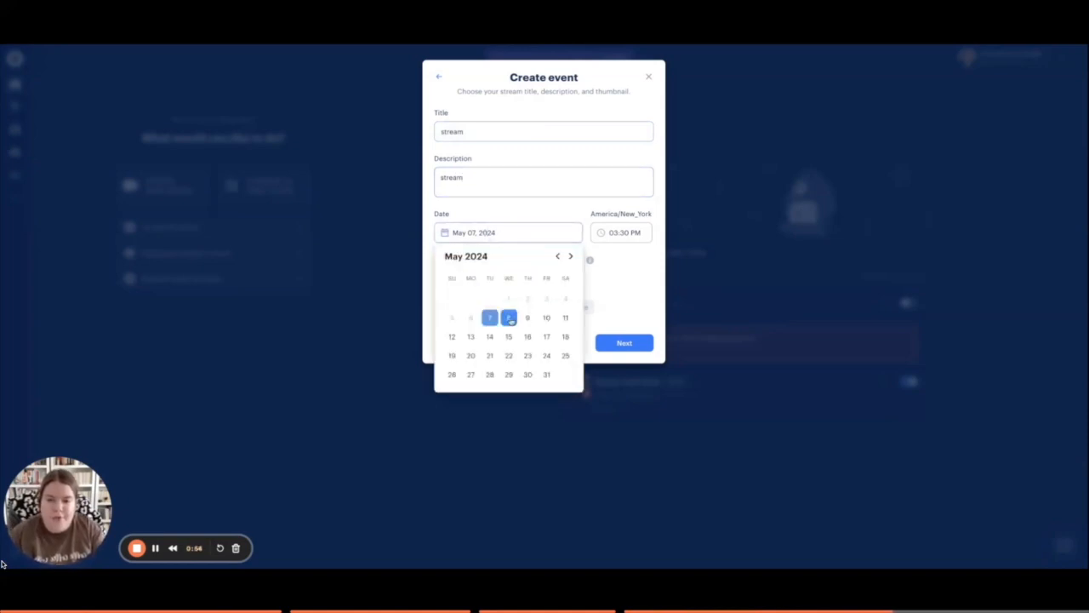
pyautogui.click(510, 318)
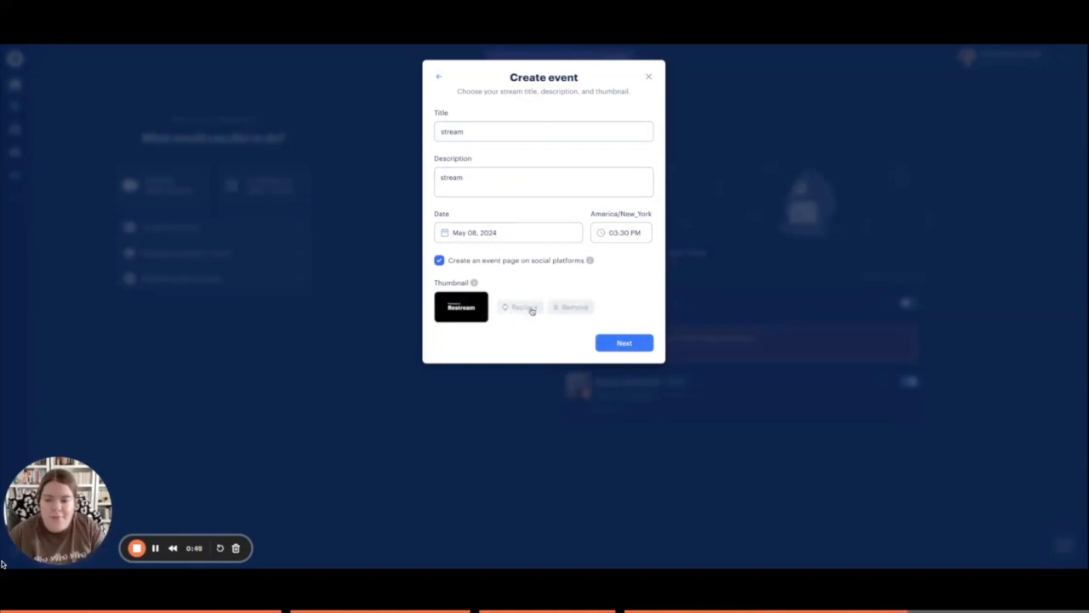
# Continue to the destinations, enable the YouTube channel for the event, and create the event.
pyautogui.click(630, 344)
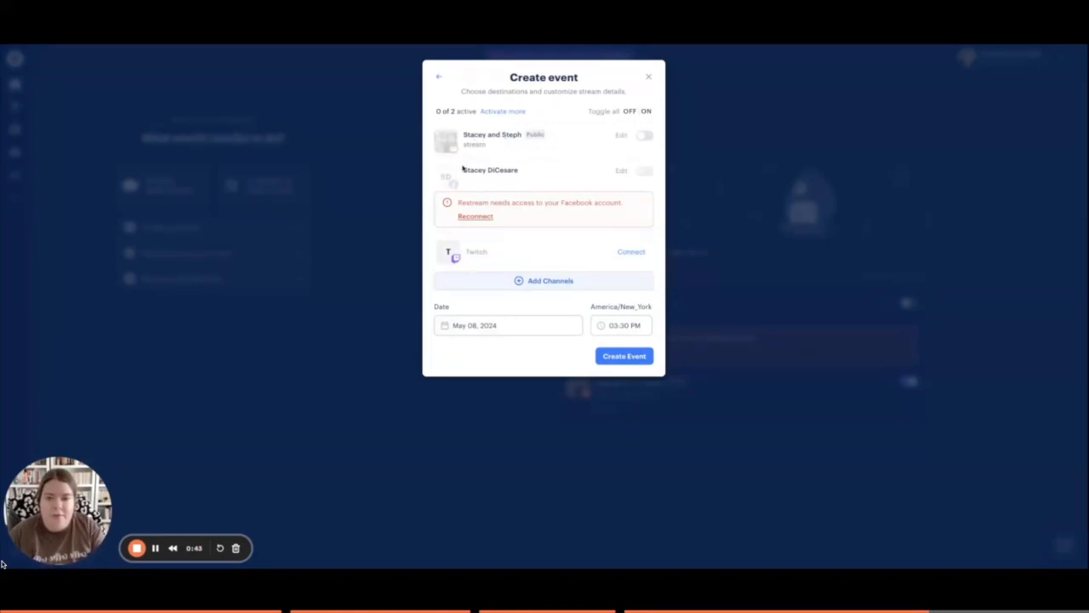
pyautogui.click(644, 136)
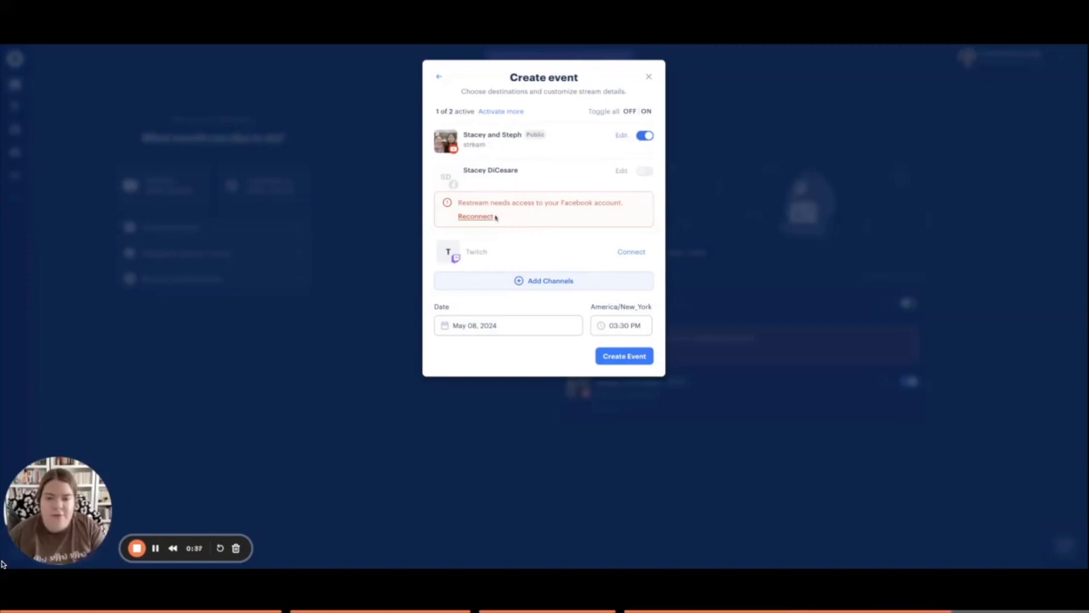
pyautogui.click(624, 357)
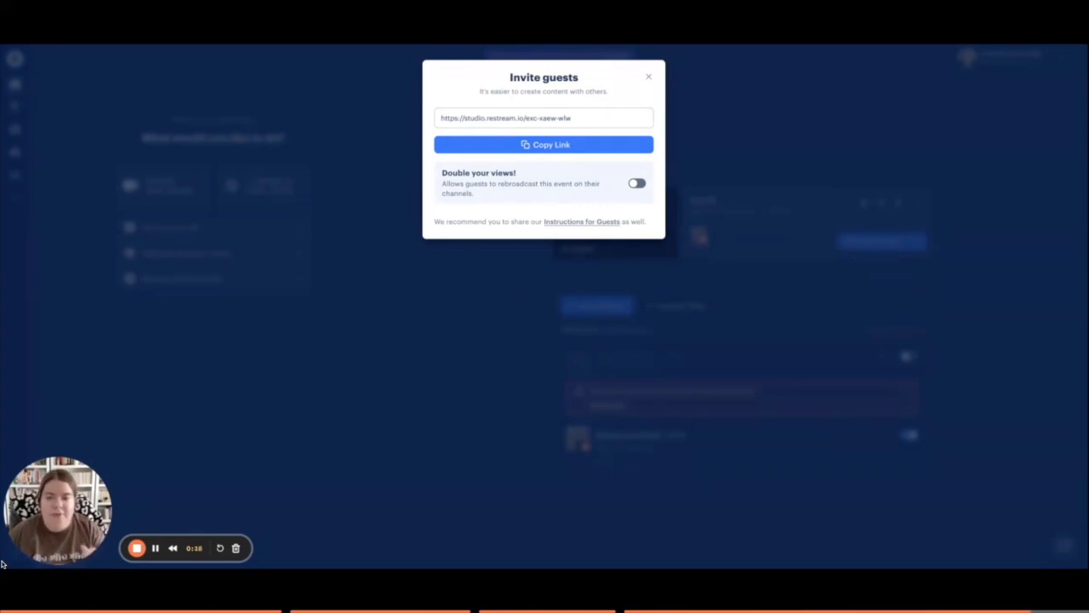
# Copy the guest invitation link for the event and close the invitation dialog.
pyautogui.click(551, 147)
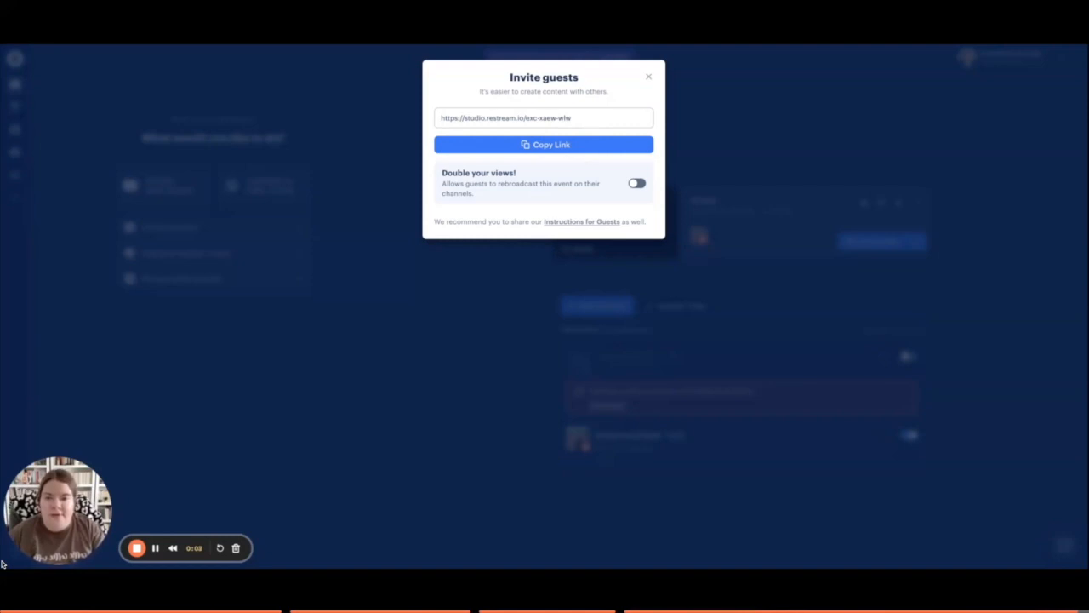
pyautogui.click(647, 78)
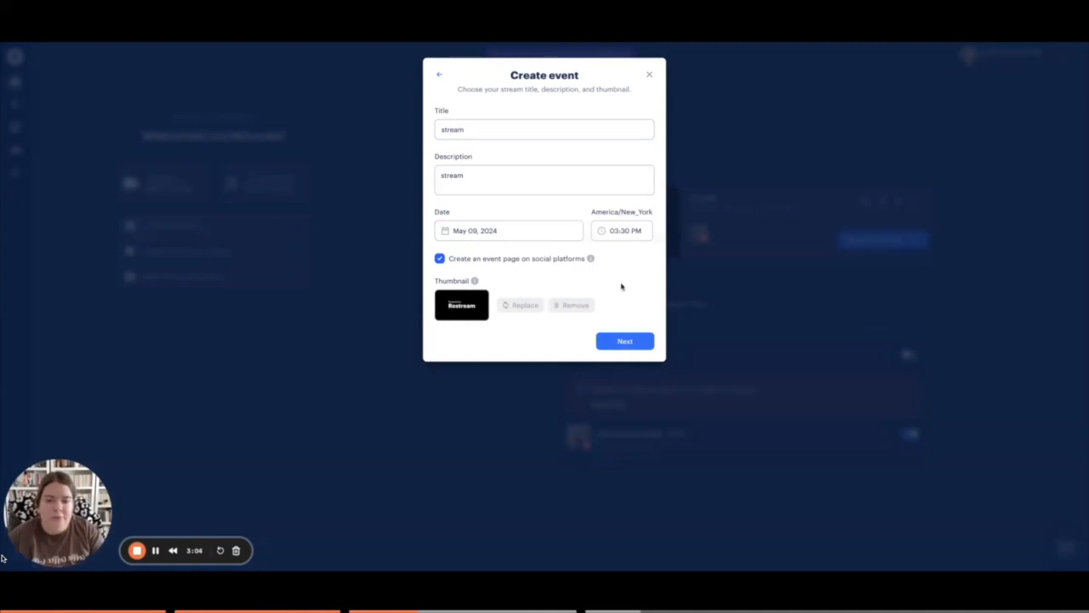
pyautogui.click(629, 341)
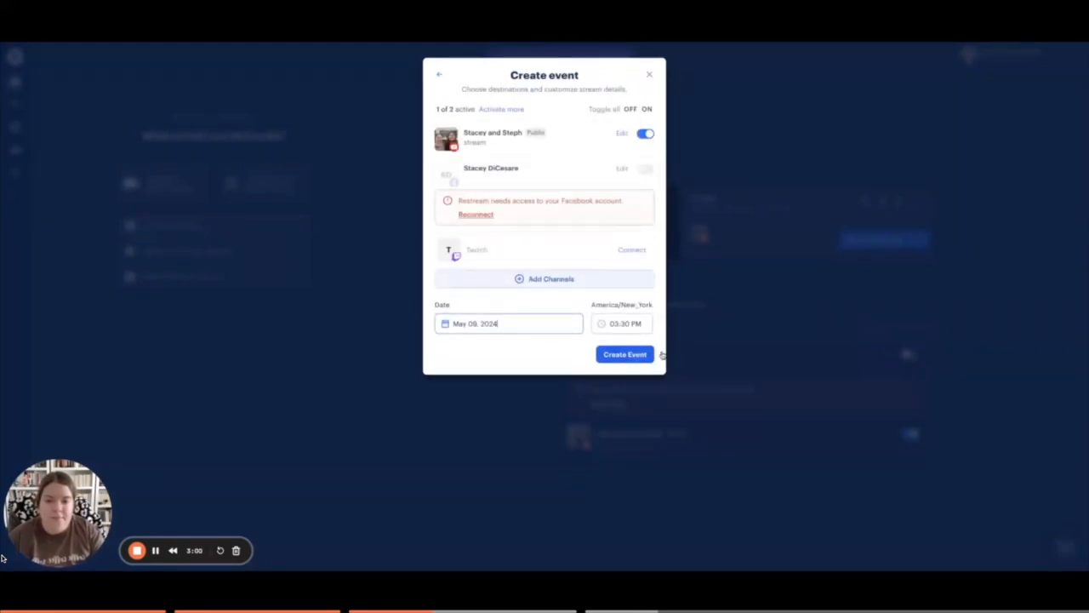
pyautogui.click(649, 75)
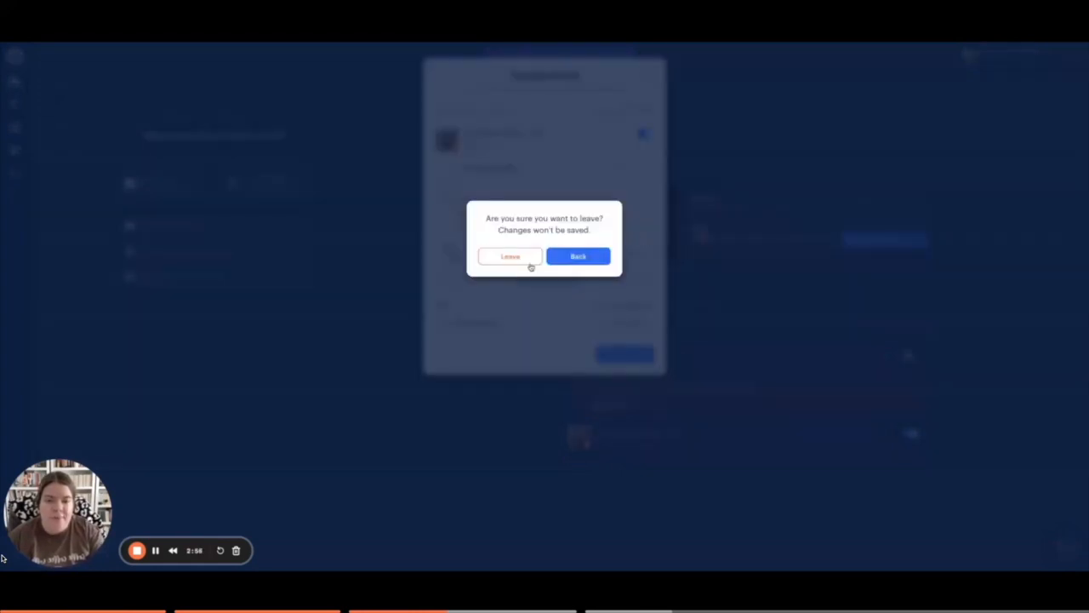
pyautogui.click(528, 259)
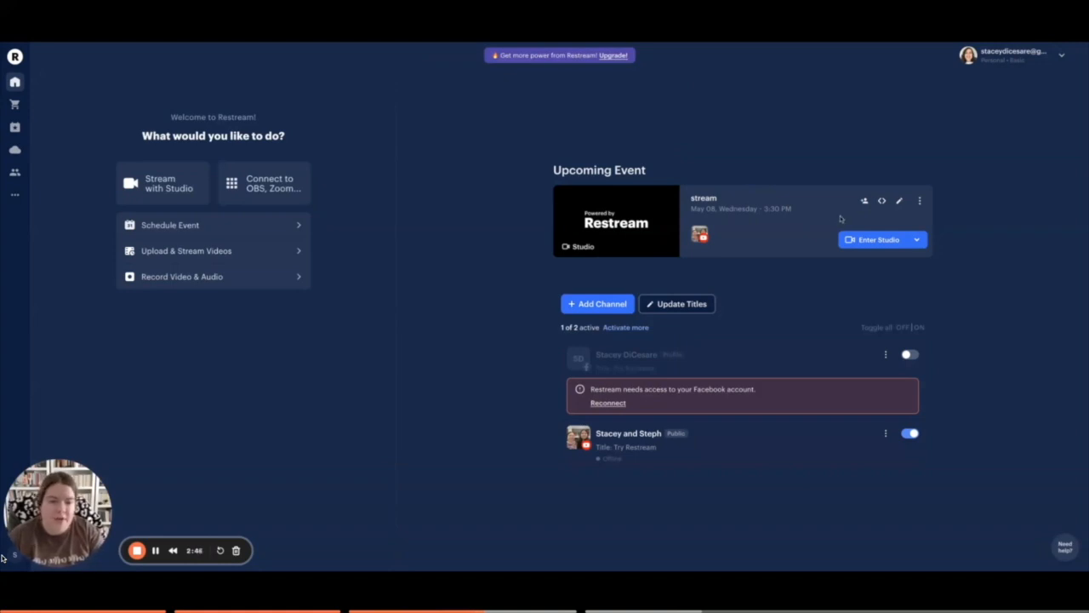
# Enter the studio of the upcoming "stream" event and sign in with the suggested Google account.
pyautogui.click(879, 241)
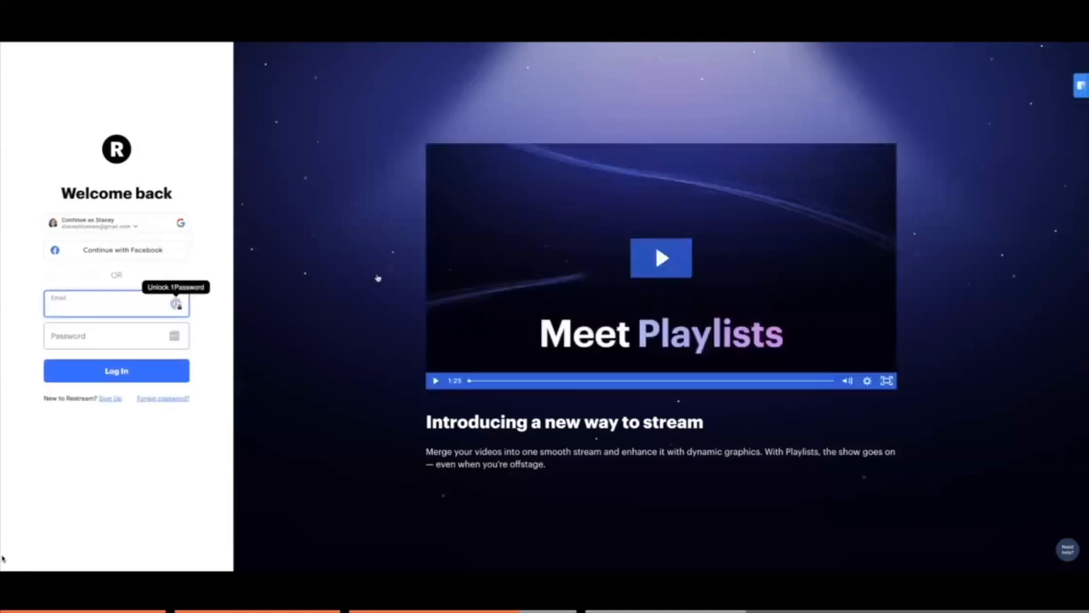
pyautogui.click(165, 229)
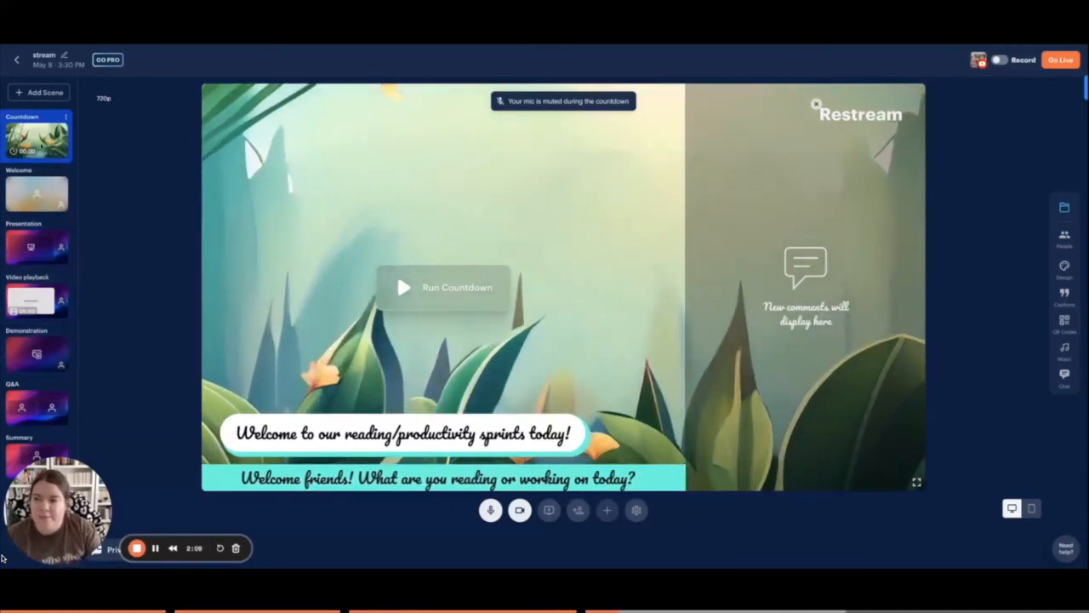
# Preview the Welcome, Presentation, Video playback, Demonstration and Q&A scenes one after another.
pyautogui.click(36, 197)
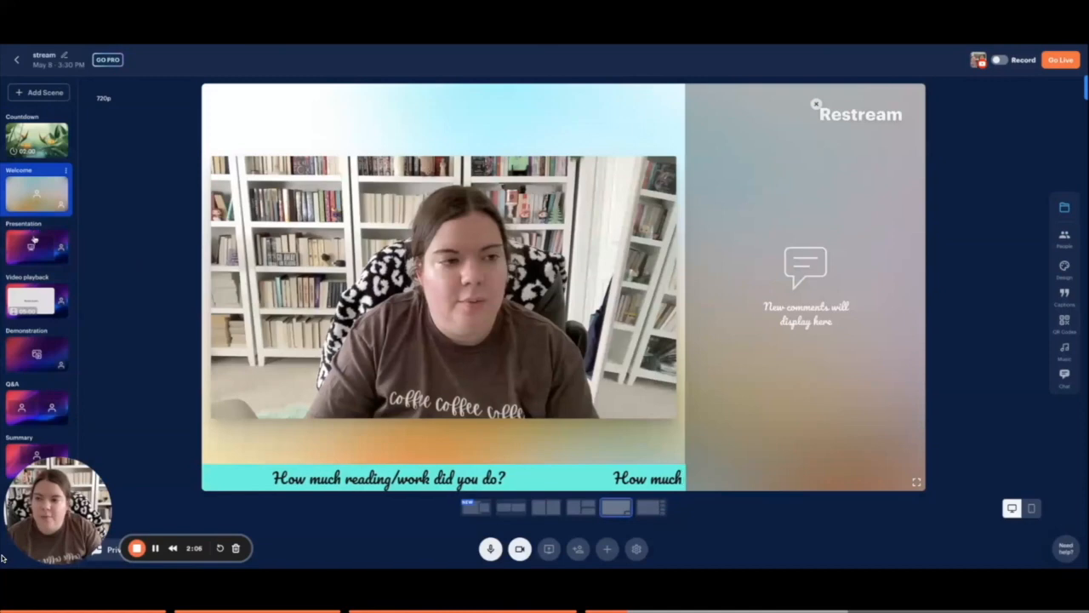
pyautogui.click(36, 242)
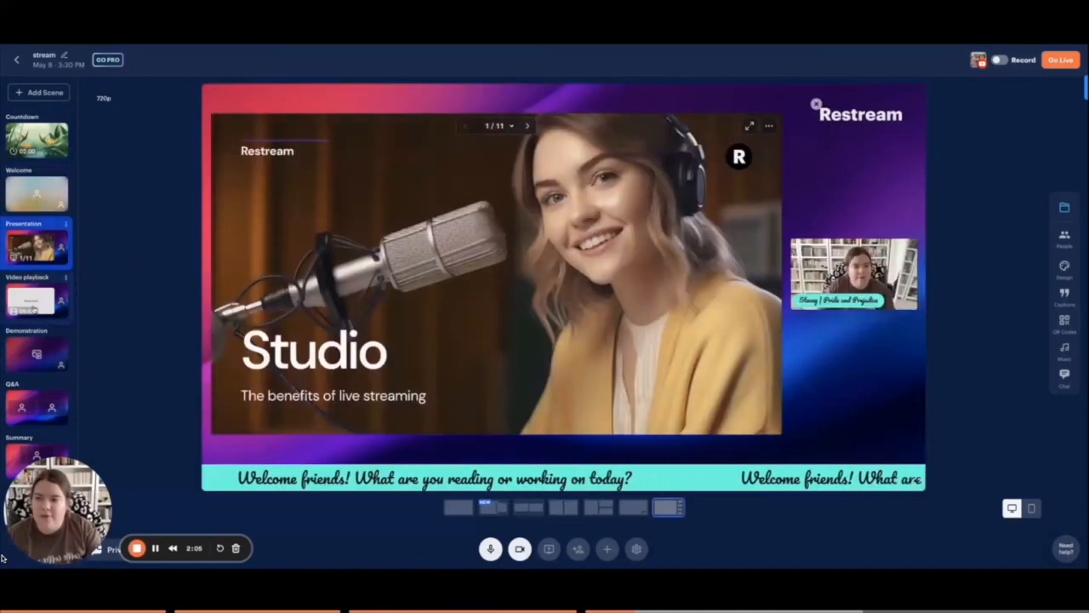
pyautogui.click(35, 298)
pyautogui.click(35, 353)
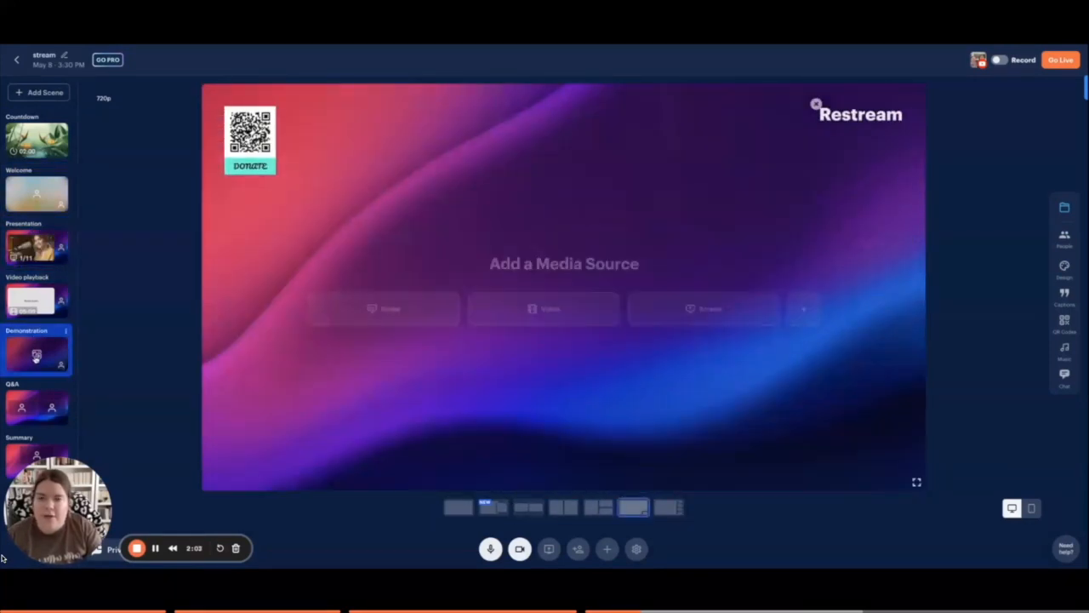
pyautogui.click(30, 416)
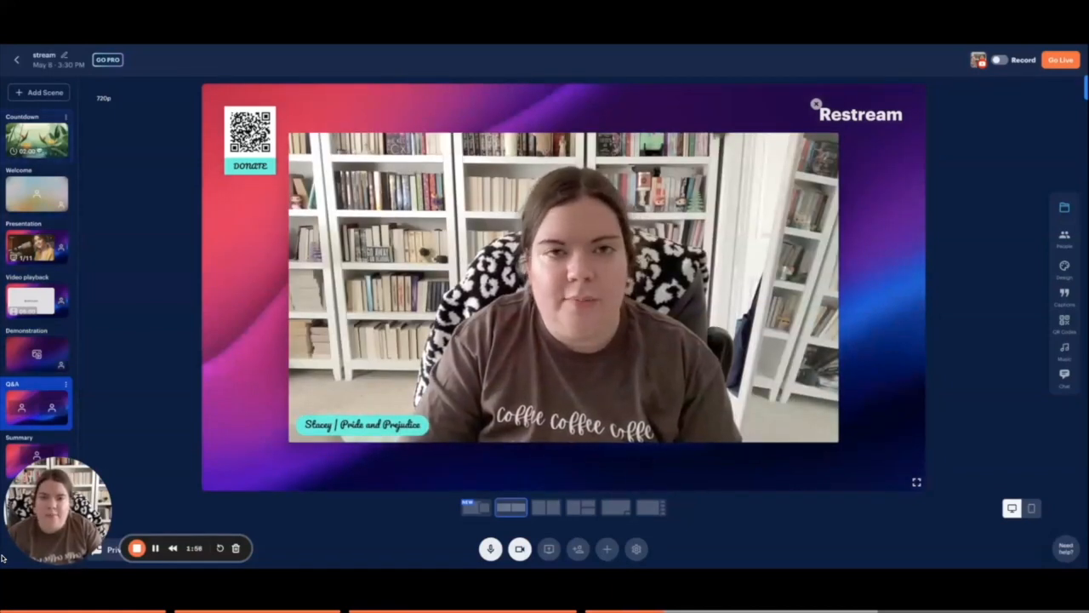
# Show the Countdown scene, switch to the Welcome scene, and return to the running countdown.
pyautogui.click(36, 152)
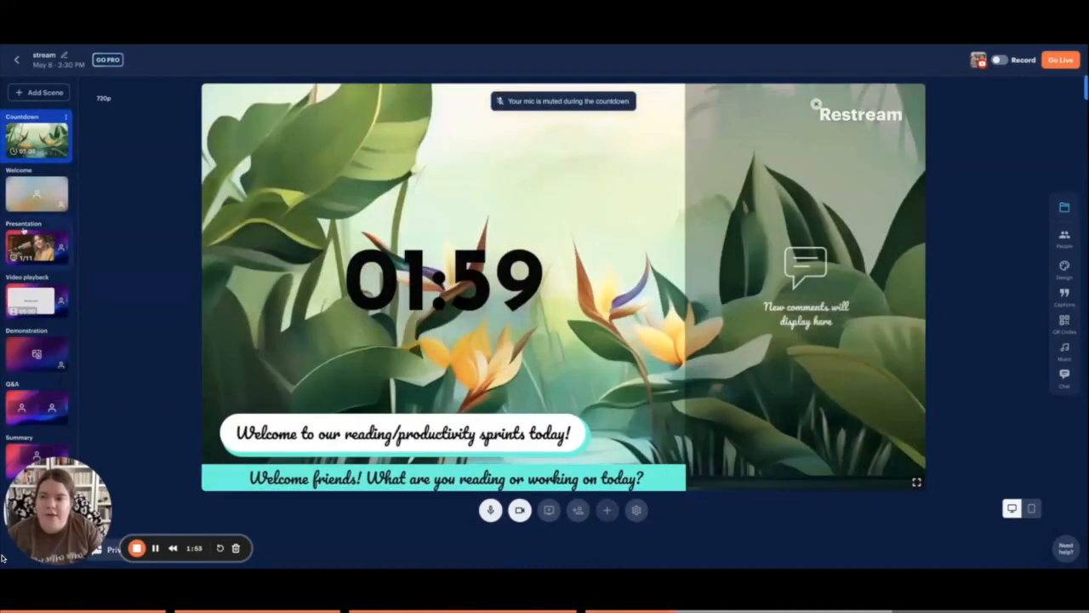
pyautogui.click(34, 196)
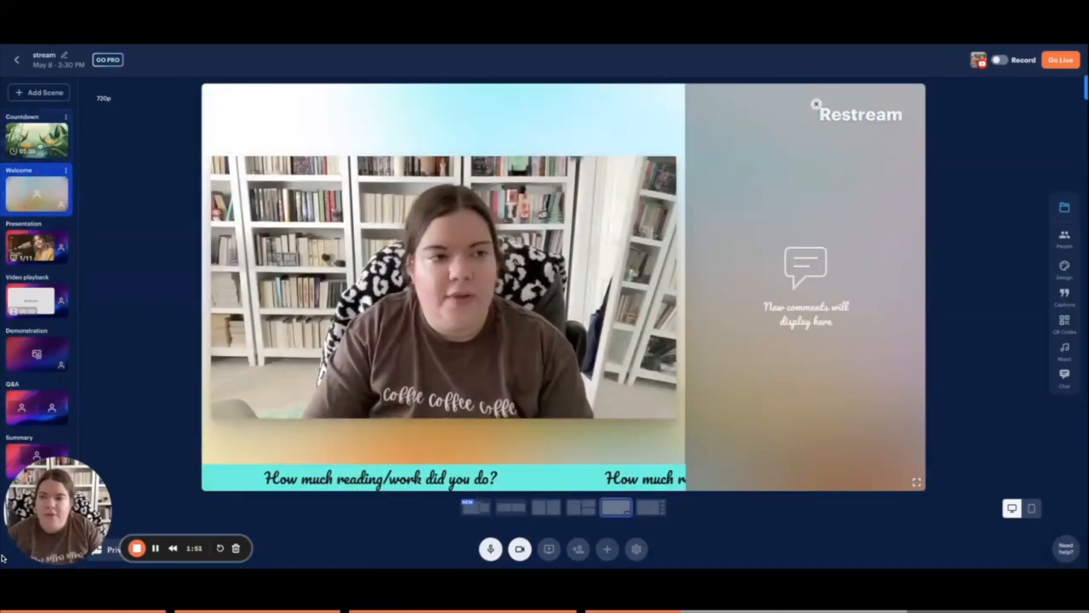
pyautogui.click(38, 146)
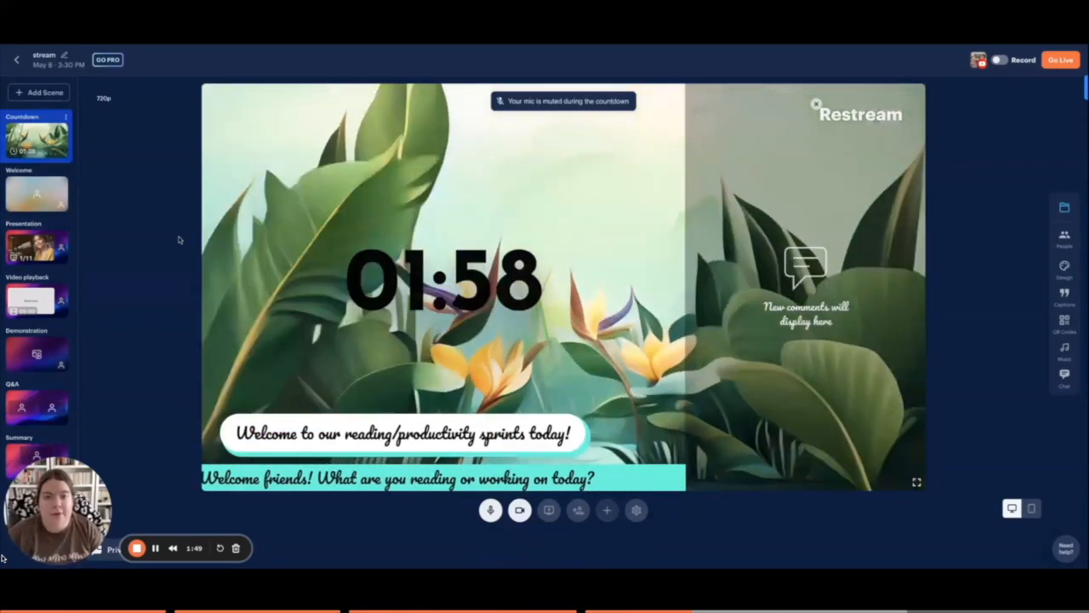
pyautogui.moveTo(392, 274)
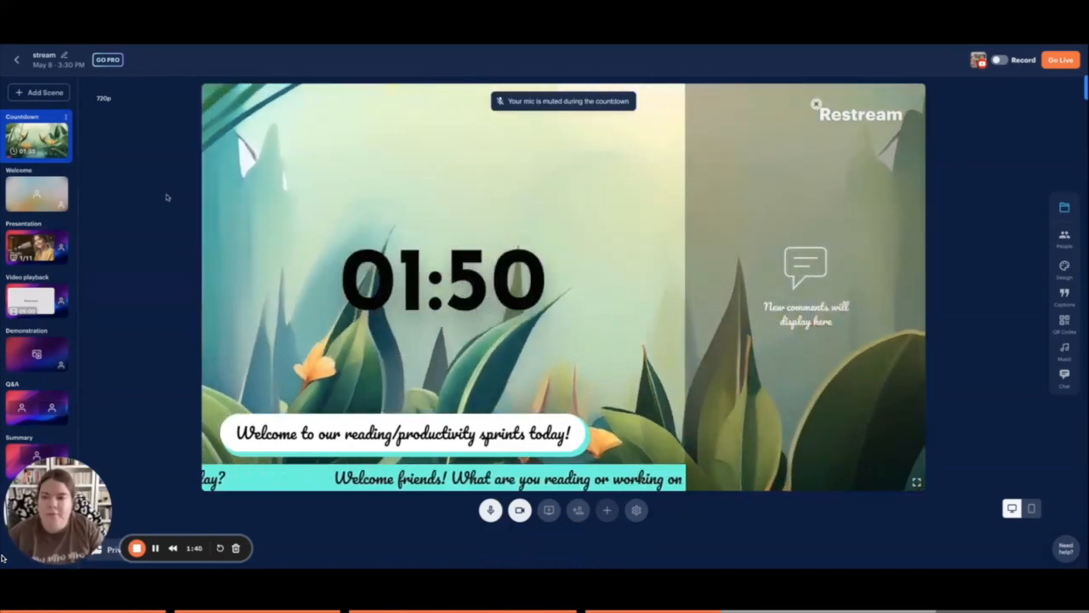
# Switch to the Welcome scene, try several layouts including Showtime, and leave it on the Contain layout.
pyautogui.click(26, 197)
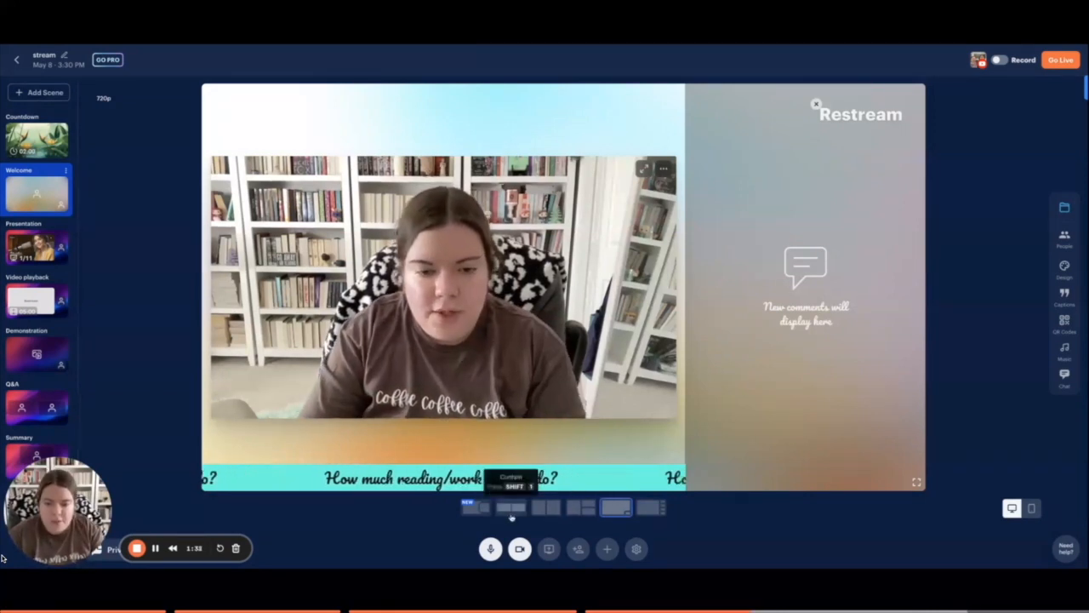
pyautogui.click(477, 509)
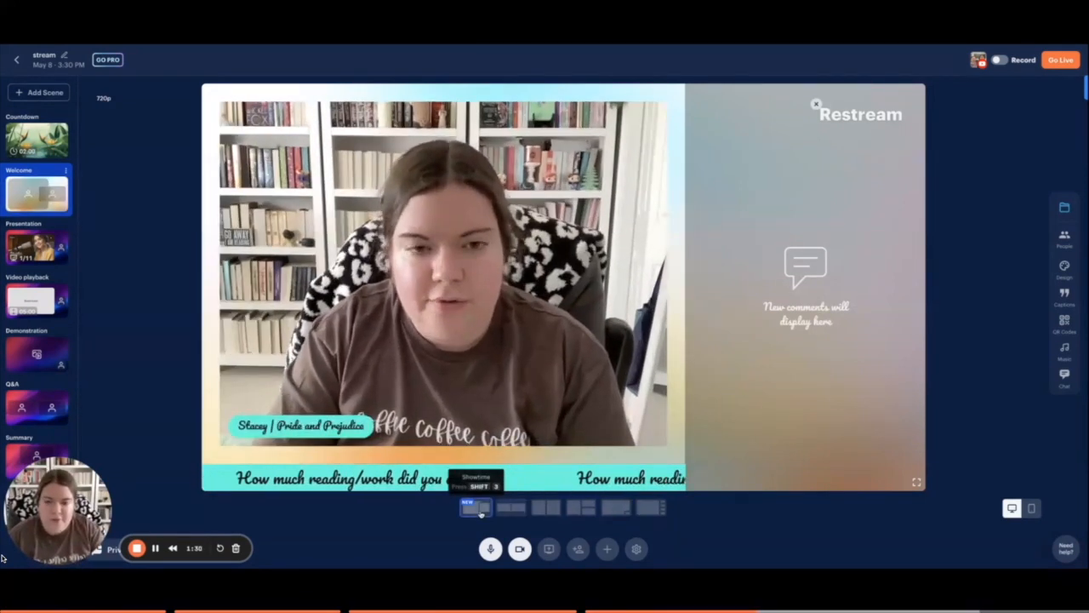
pyautogui.click(514, 509)
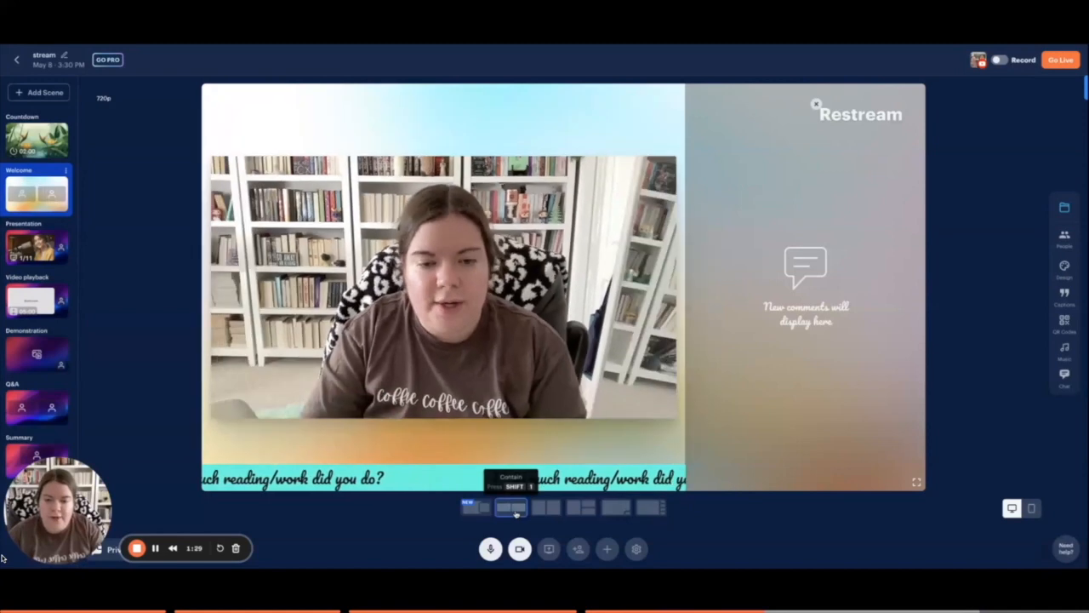
pyautogui.click(582, 509)
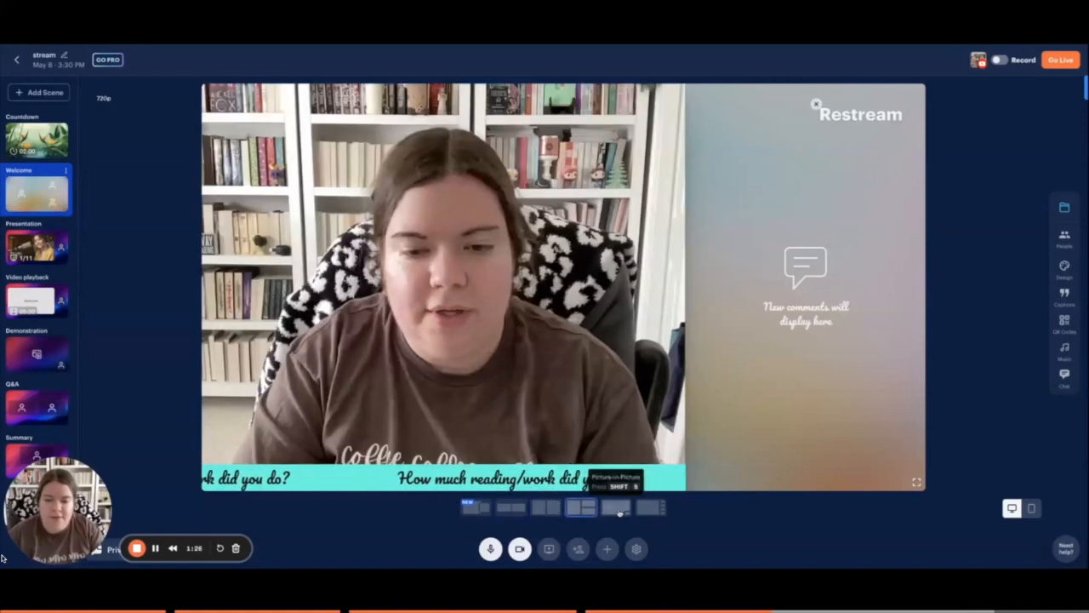
pyautogui.click(650, 509)
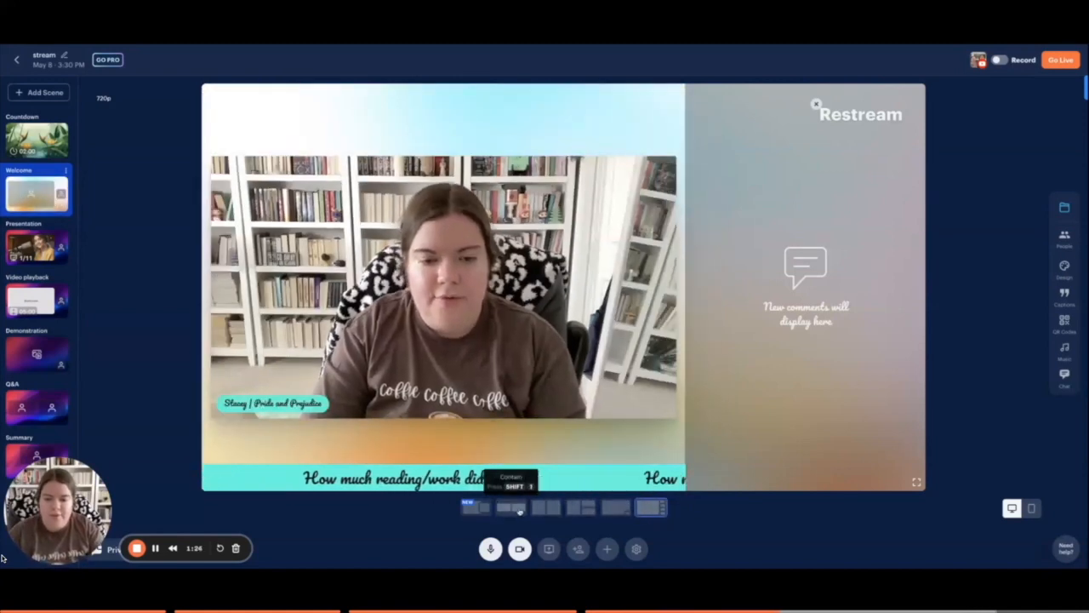
pyautogui.click(478, 509)
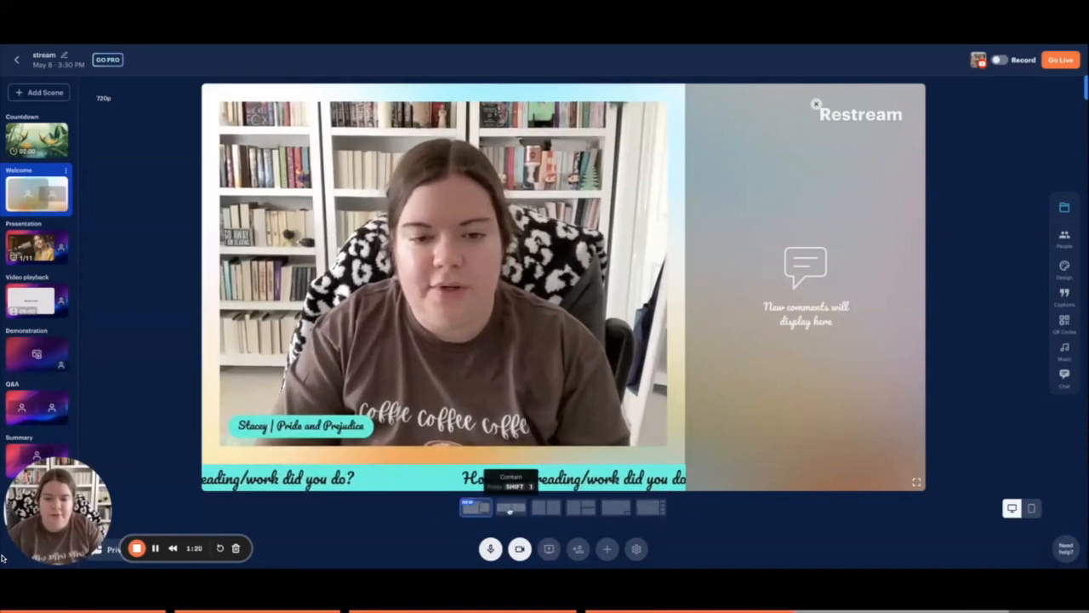
pyautogui.click(510, 511)
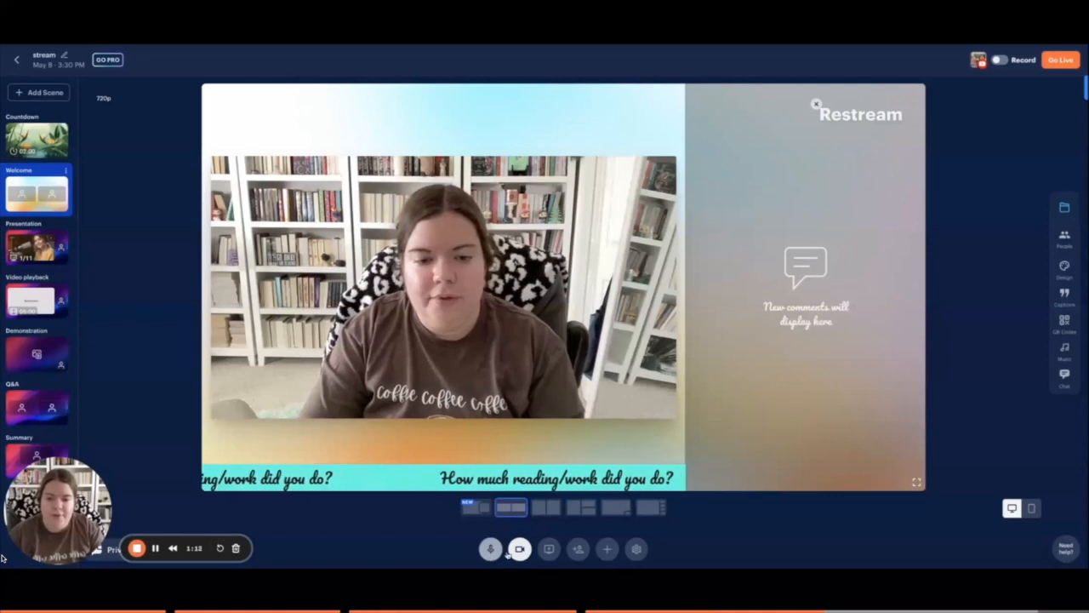
# Turn the camera off and back on.
pyautogui.click(520, 549)
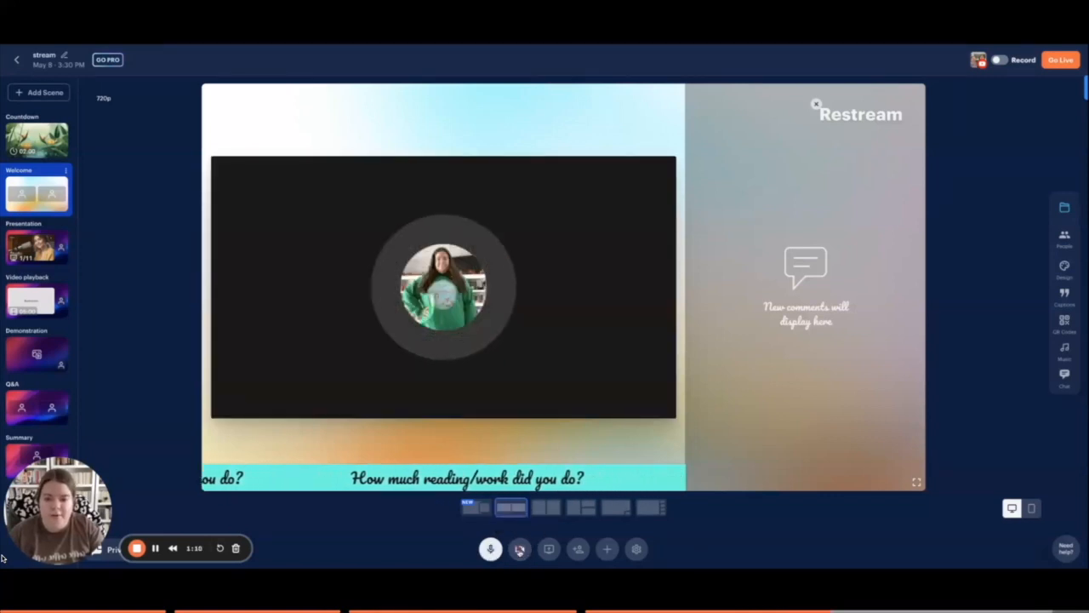
pyautogui.click(520, 549)
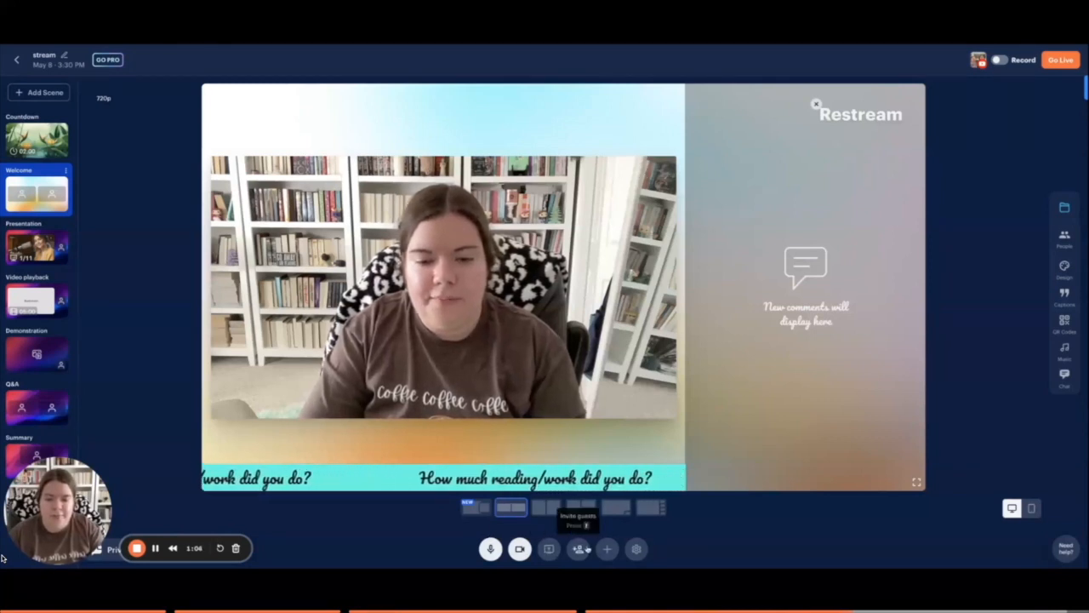
# View the guest invitation options and the general studio settings, closing each of them.
pyautogui.click(579, 549)
pyautogui.click(717, 529)
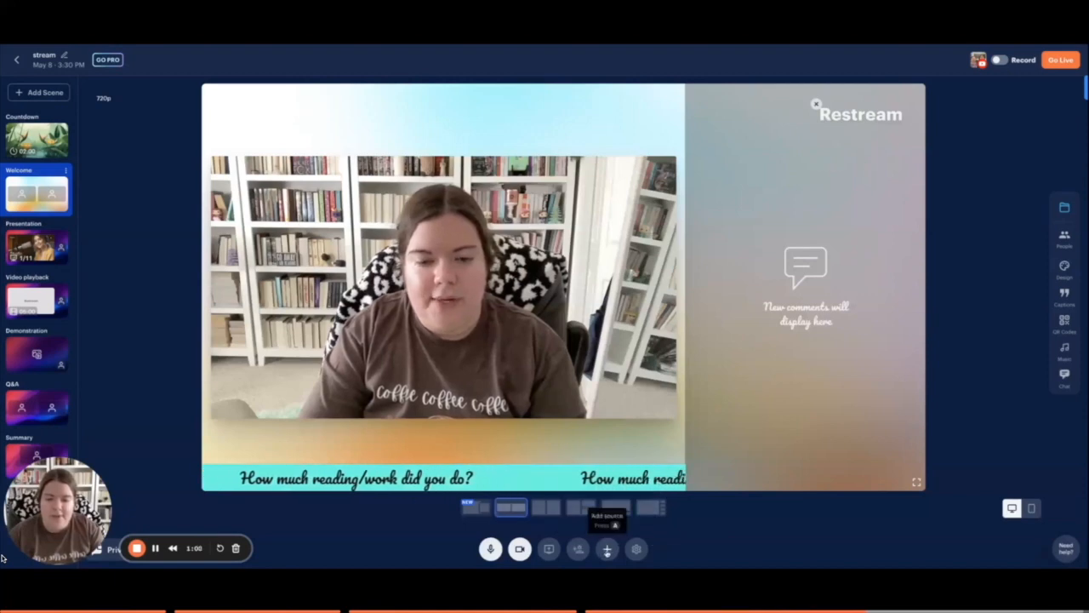
pyautogui.click(636, 549)
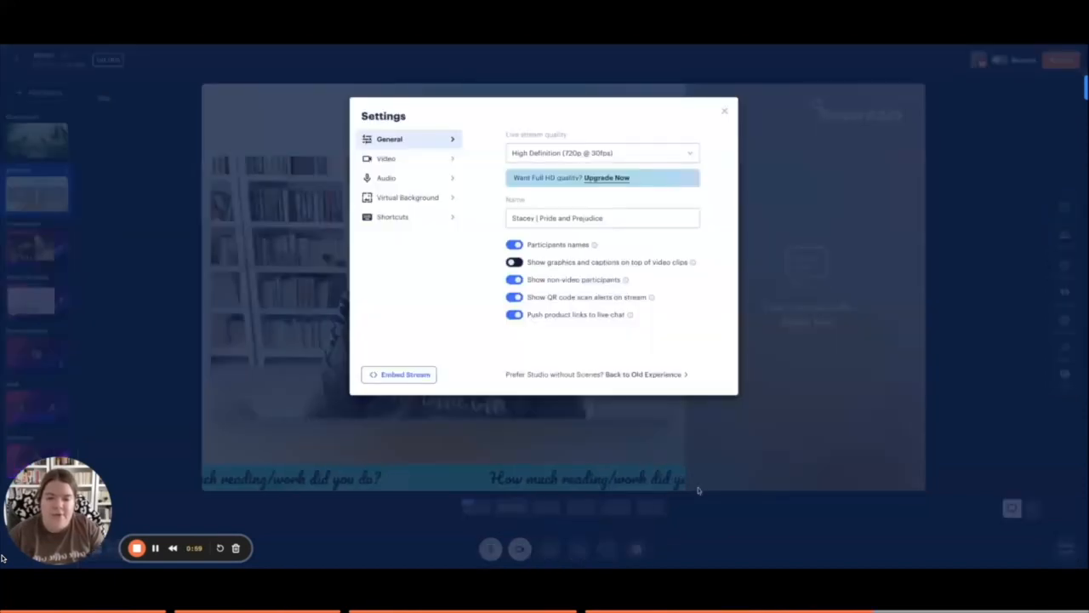
pyautogui.click(724, 514)
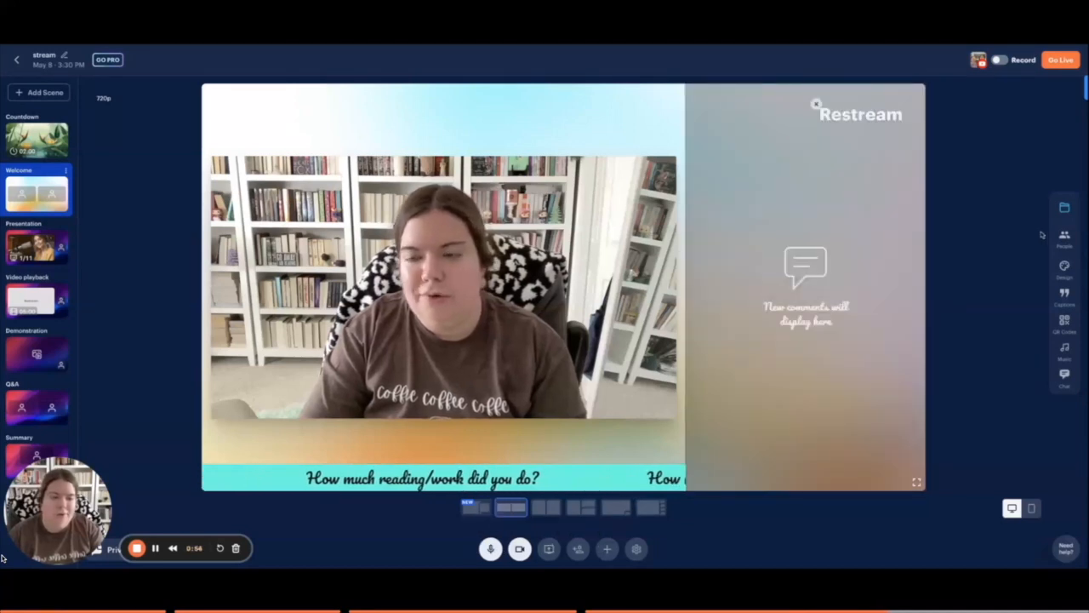
# Look over the asset folders, and open the participant's display name from the People list for editing, saving it as is.
pyautogui.click(1065, 209)
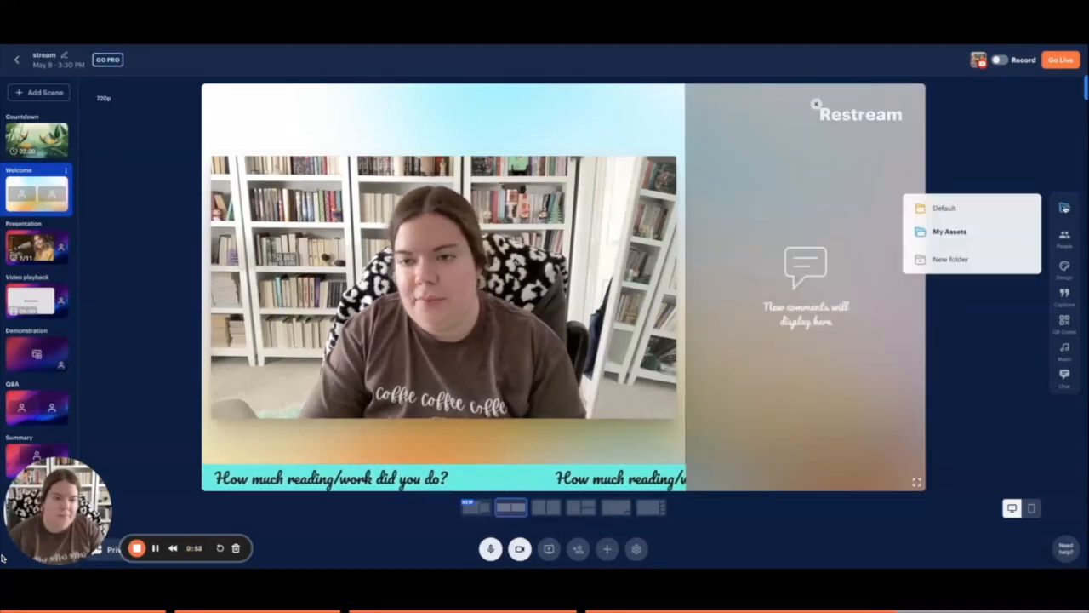
pyautogui.click(1037, 176)
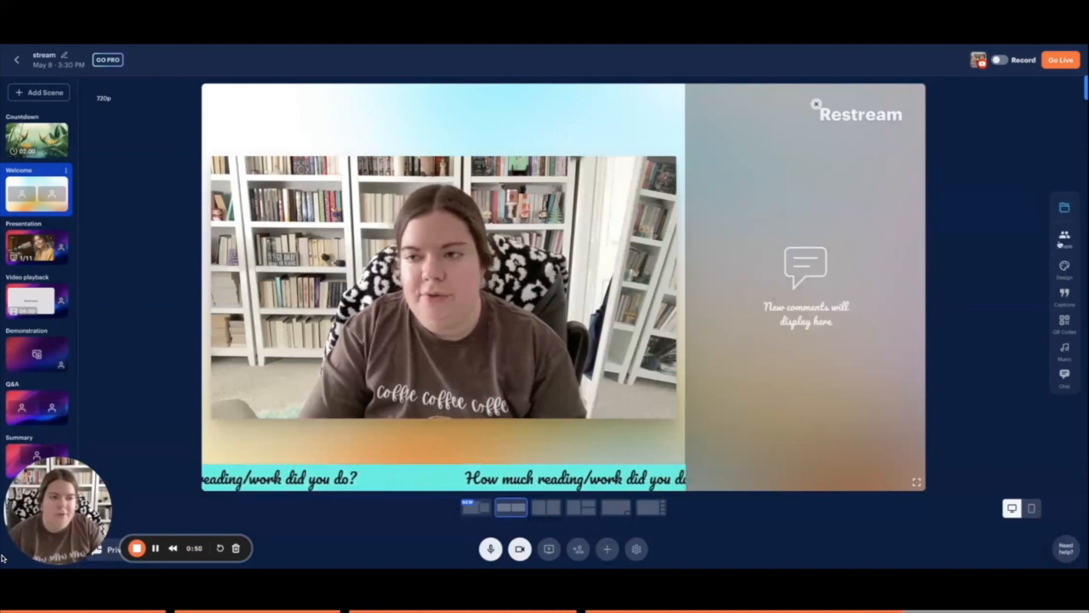
pyautogui.click(1064, 237)
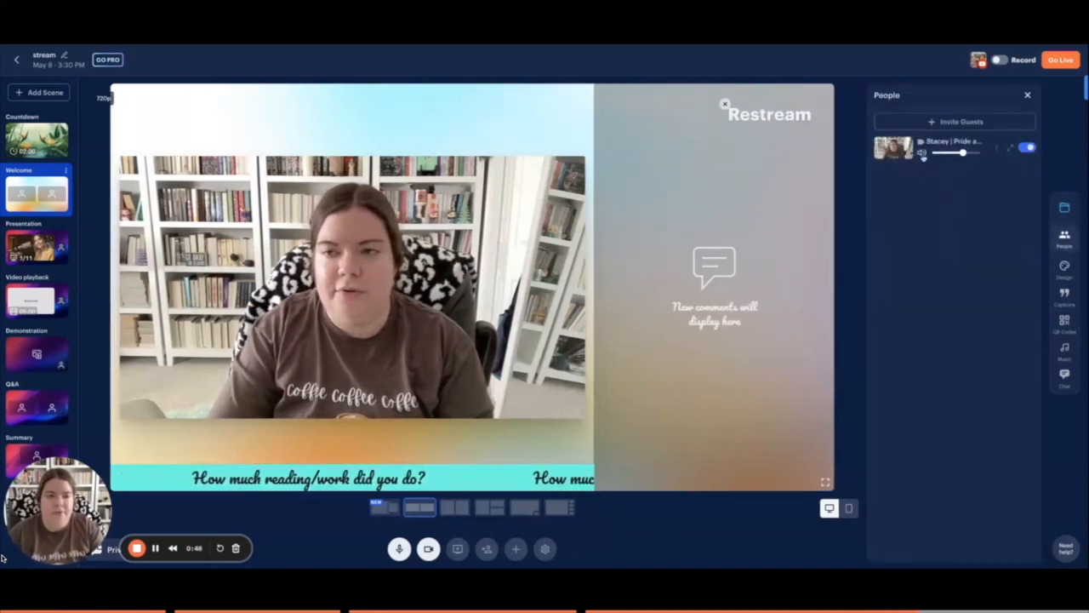
pyautogui.click(996, 148)
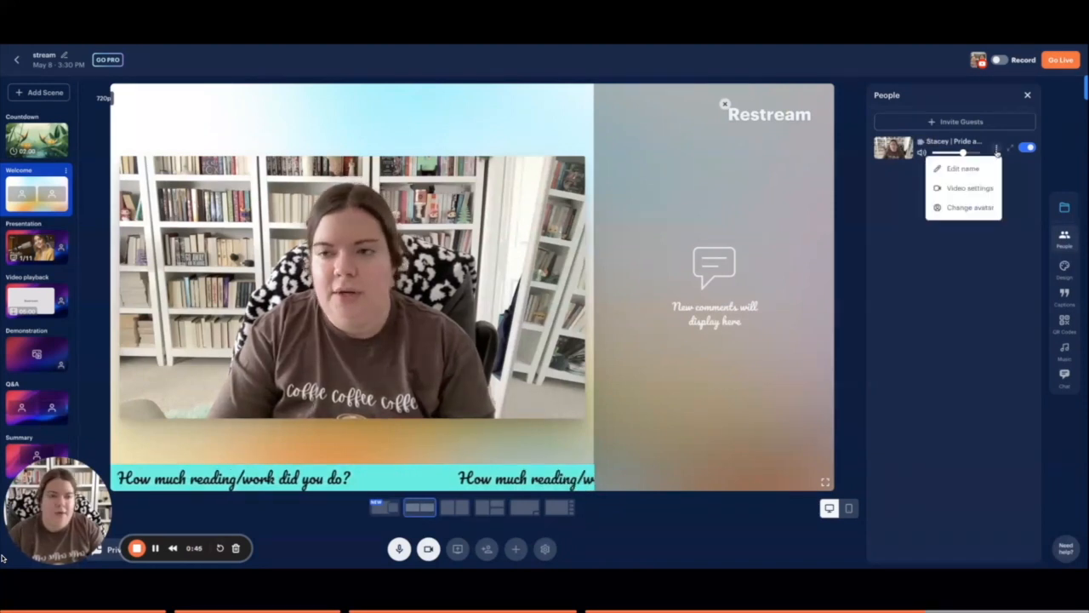
pyautogui.click(965, 168)
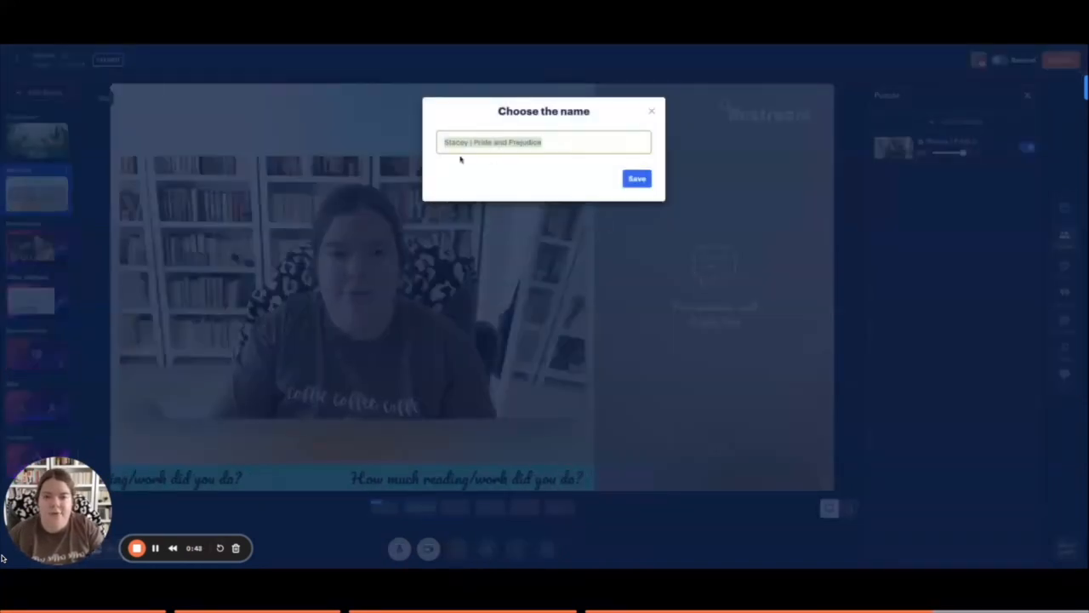
pyautogui.click(637, 179)
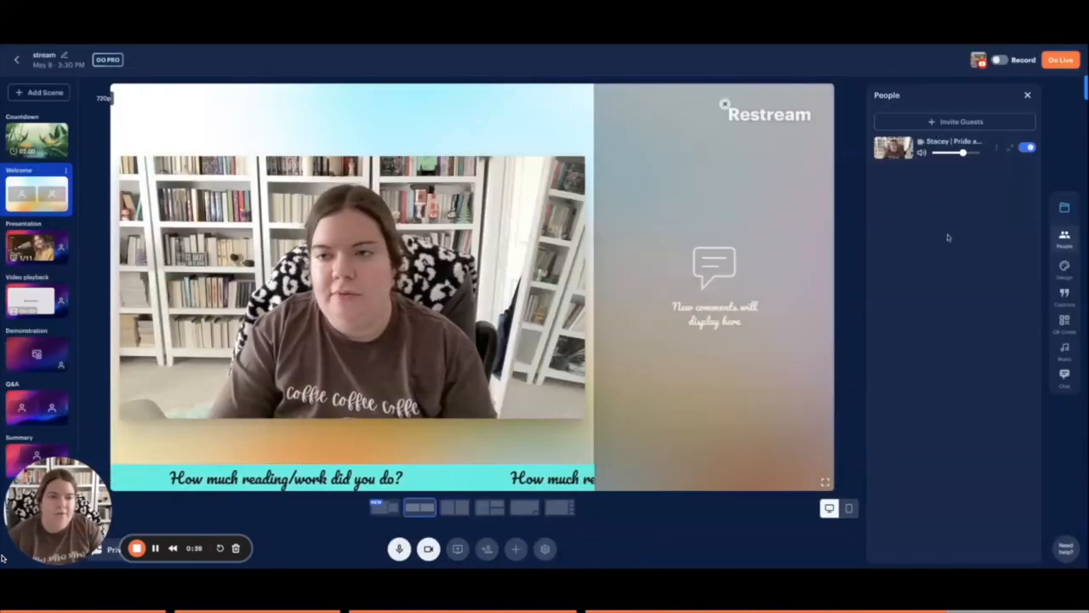
# Browse the Design options for theme, primary color, logo, overlays, video clips and backgrounds.
pyautogui.click(1065, 268)
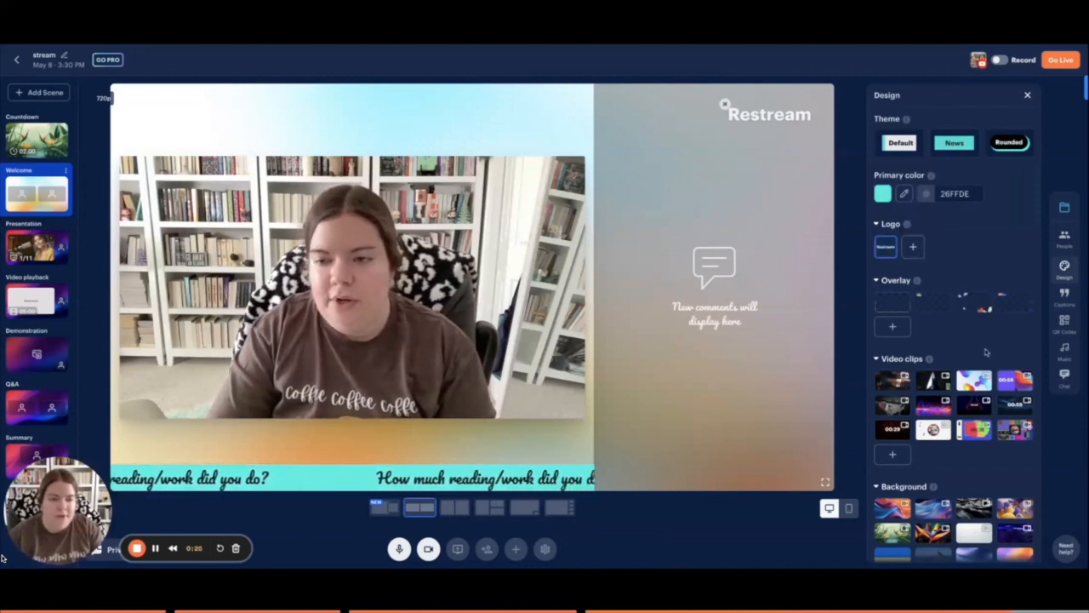
pyautogui.scroll(-2, 973, 335)
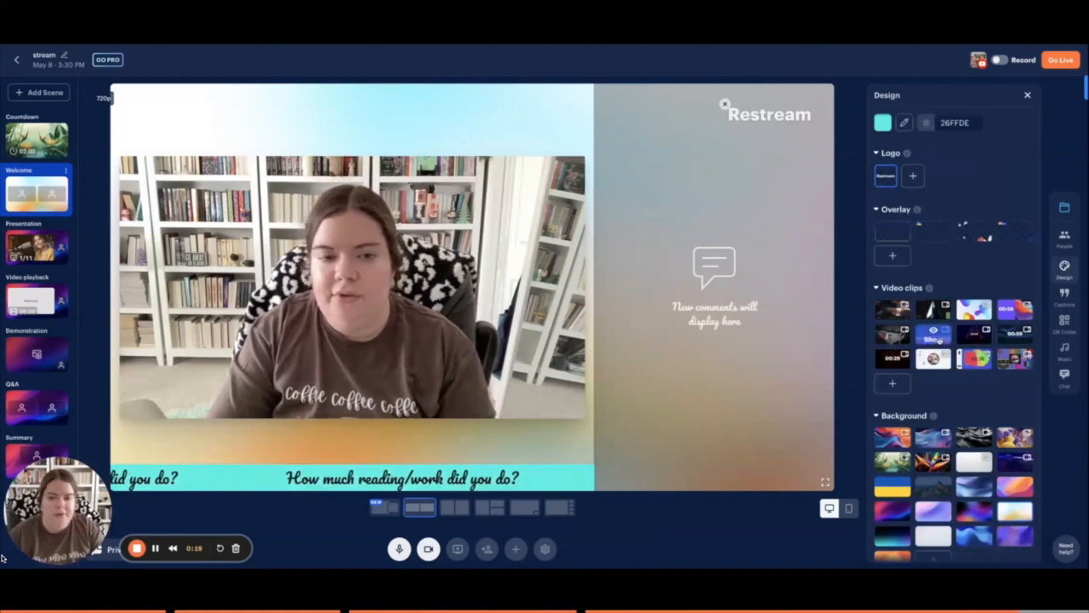
pyautogui.scroll(-1, 940, 341)
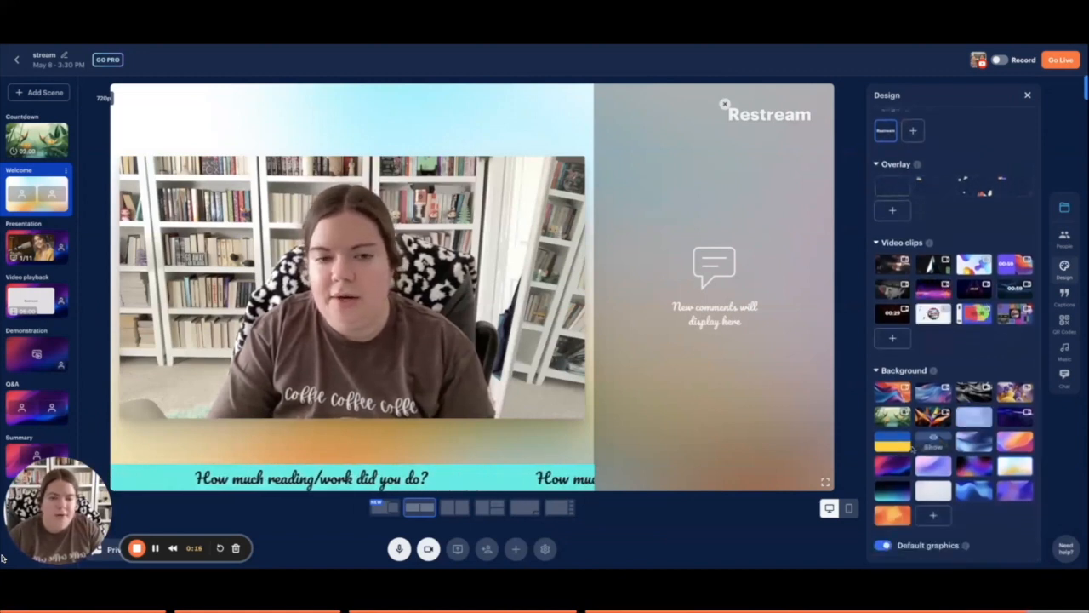
pyautogui.scroll(3, 956, 464)
pyautogui.scroll(-3, 957, 464)
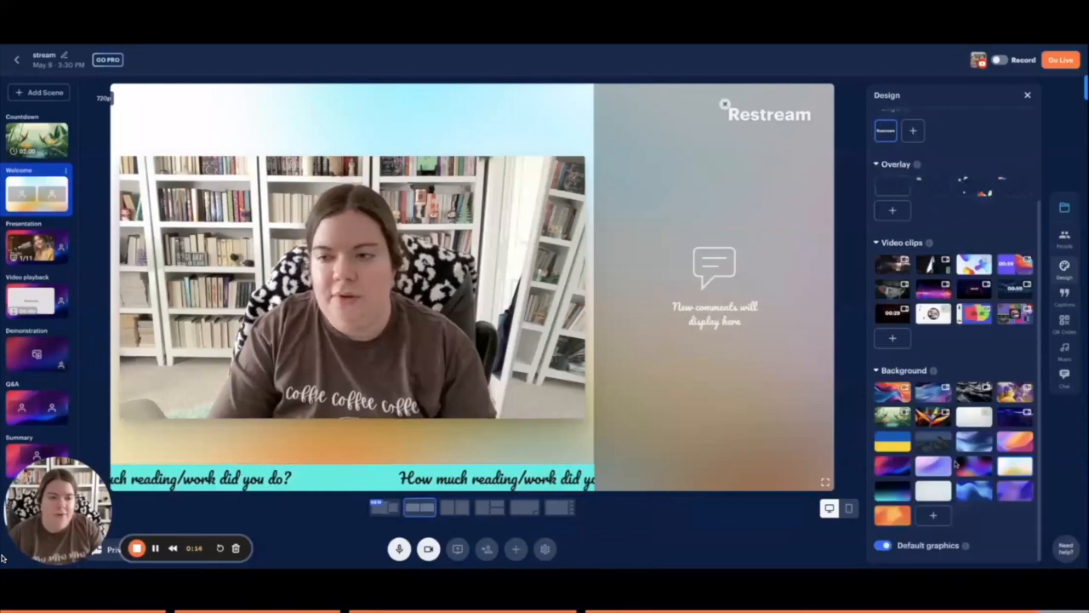
# Show and hide the "Welcome to our reading/productivity sprints today!" lower third, and switch the ticker to "Welcome friends! What are you reading or working on today?".
pyautogui.click(1065, 294)
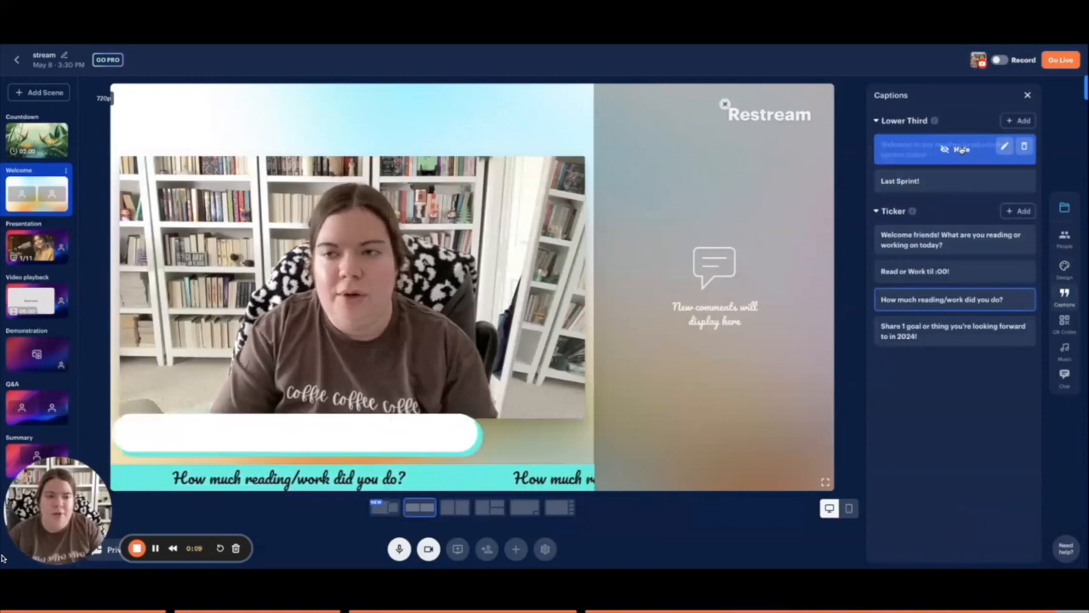
pyautogui.click(963, 151)
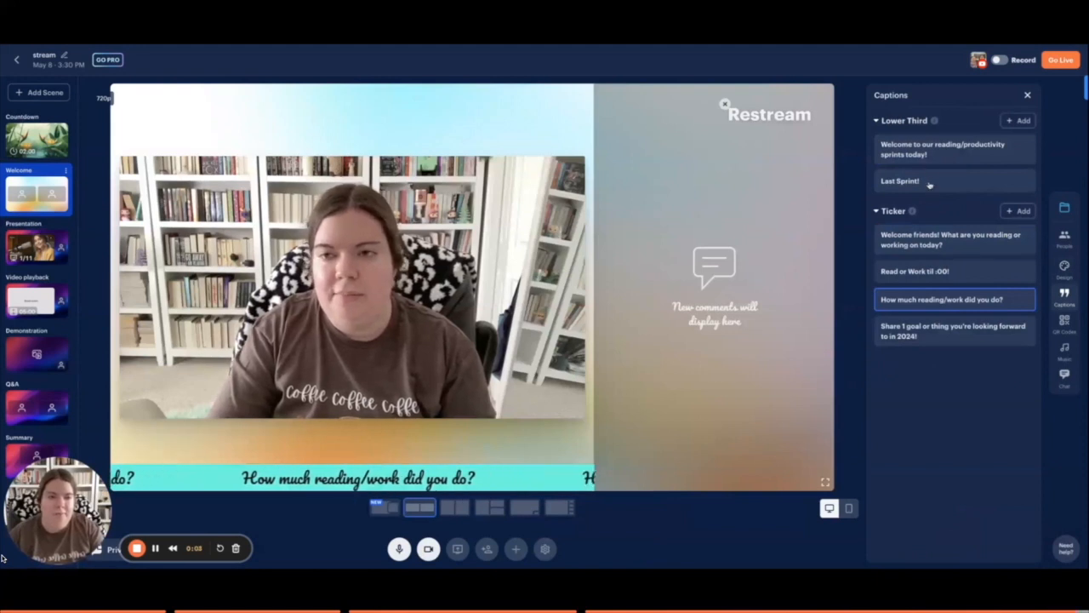
pyautogui.moveTo(921, 149)
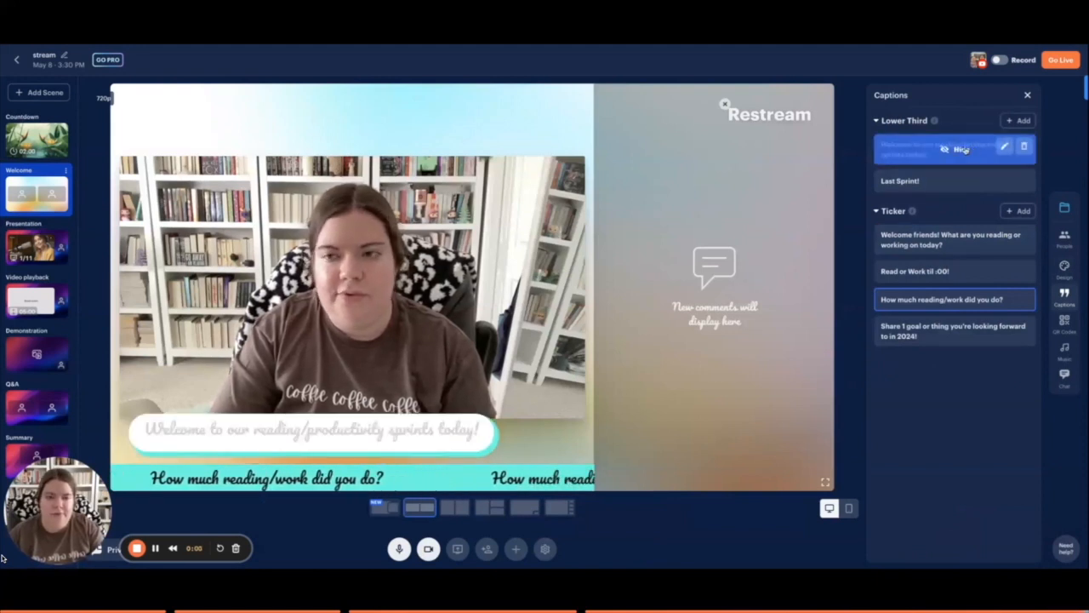
pyautogui.click(962, 149)
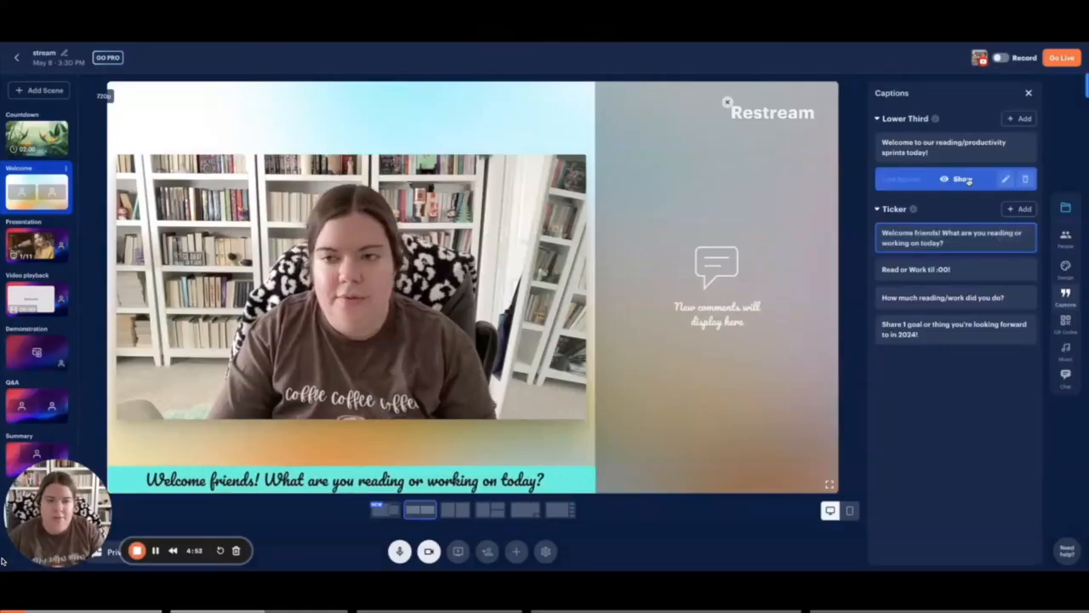
pyautogui.moveTo(945, 147)
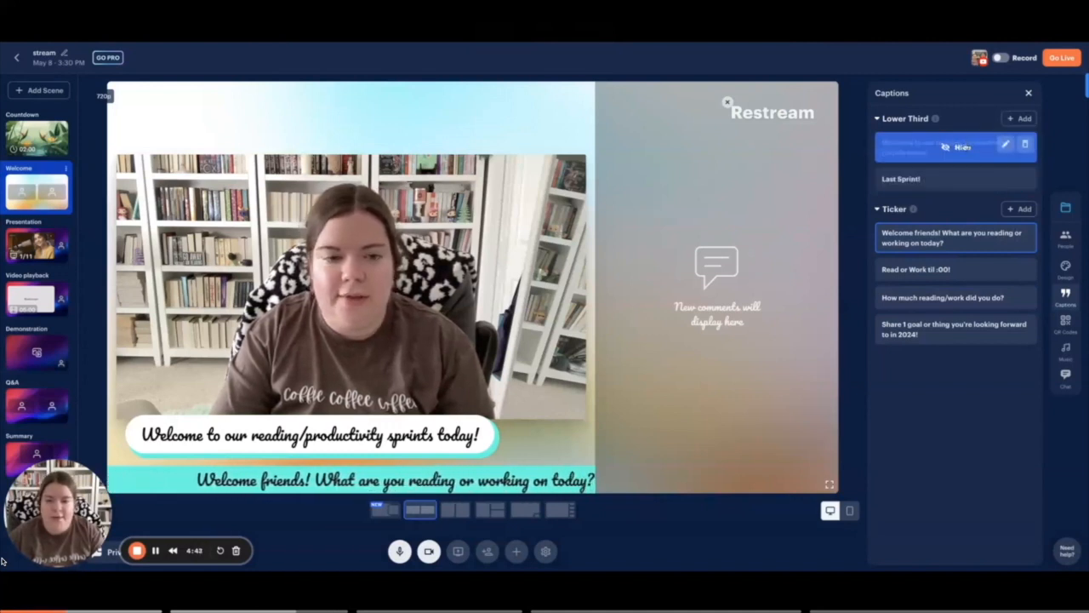
pyautogui.click(957, 148)
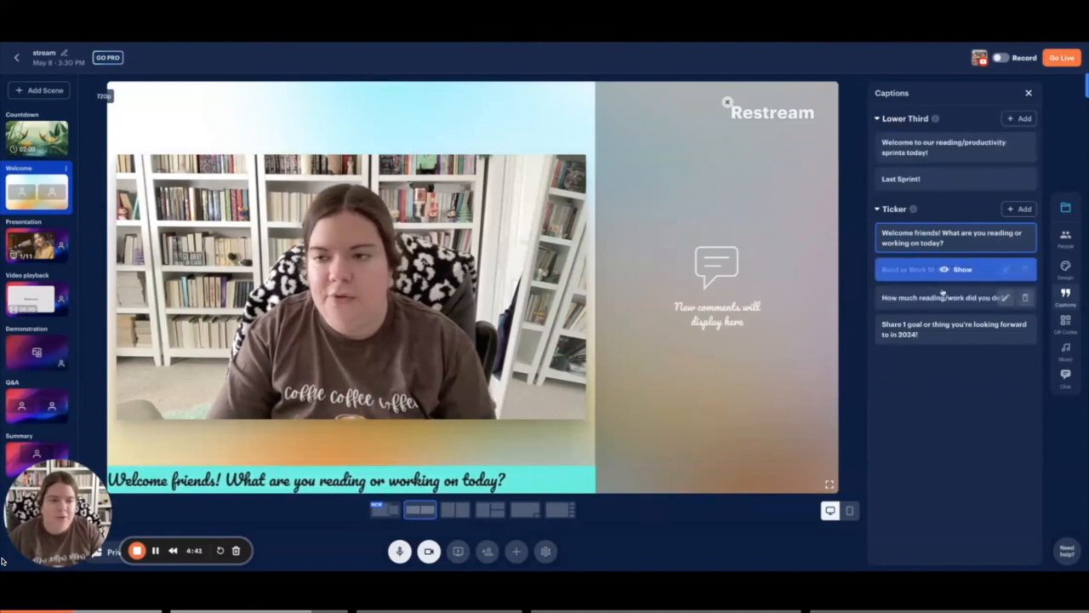
pyautogui.moveTo(946, 343)
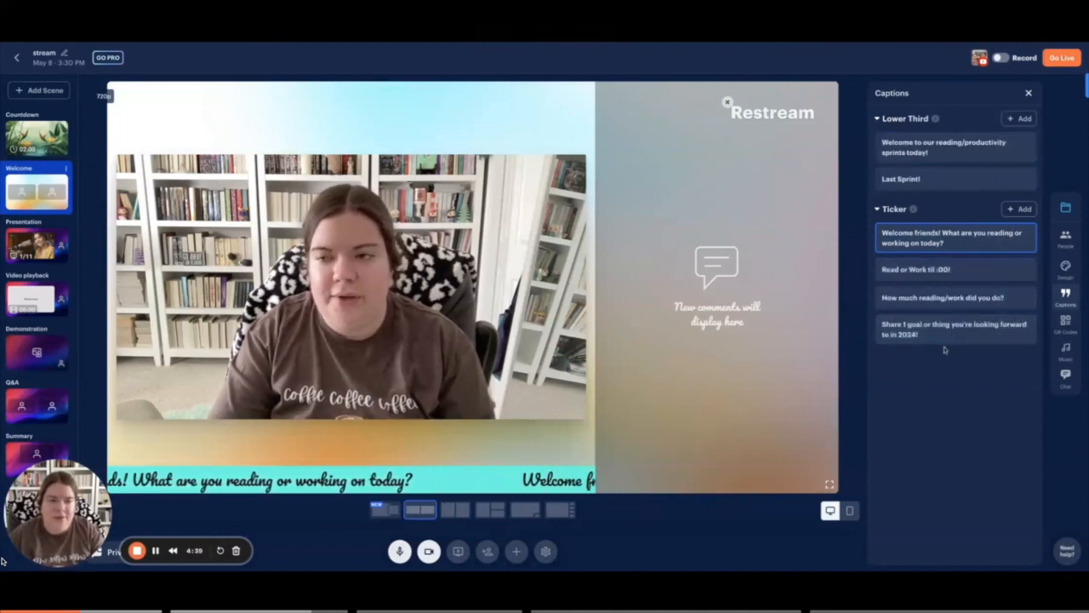
# Examine the QR code and live sales options, and browse the full list of background music genres.
pyautogui.click(1067, 321)
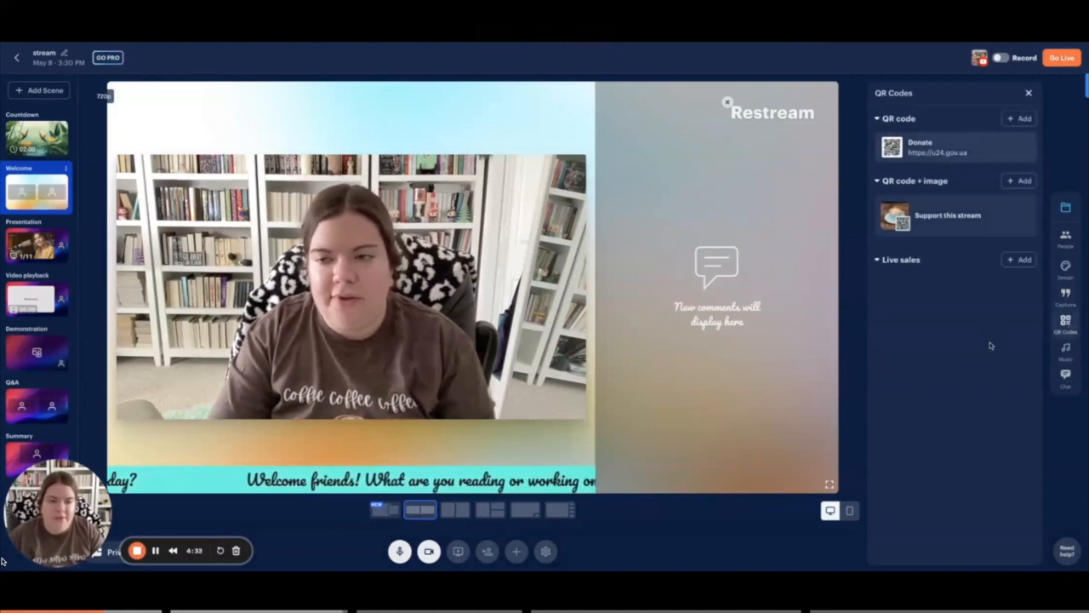
pyautogui.click(1064, 351)
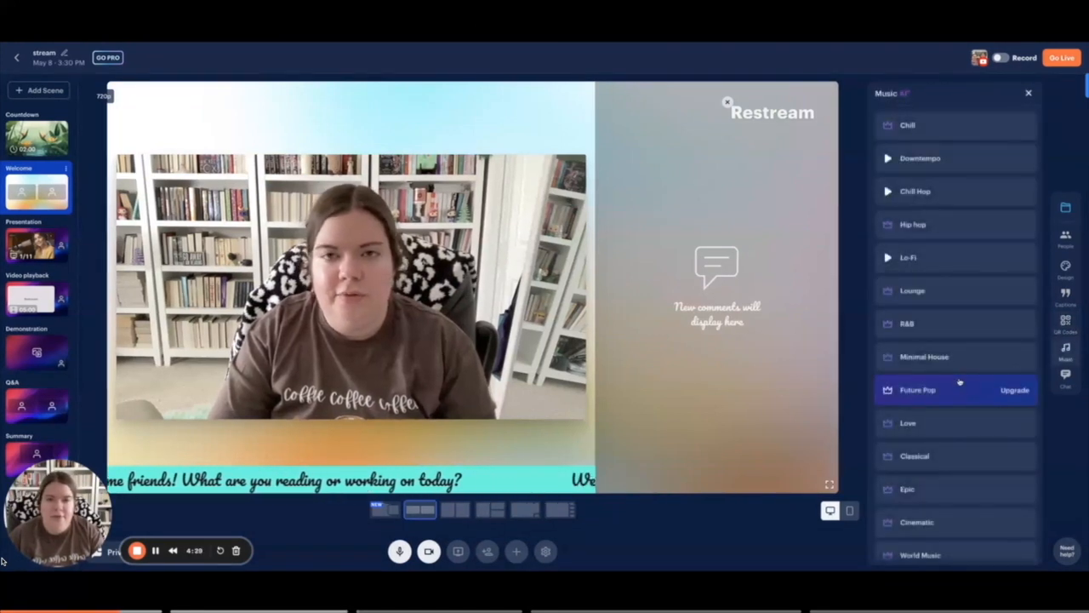
pyautogui.scroll(-3, 960, 382)
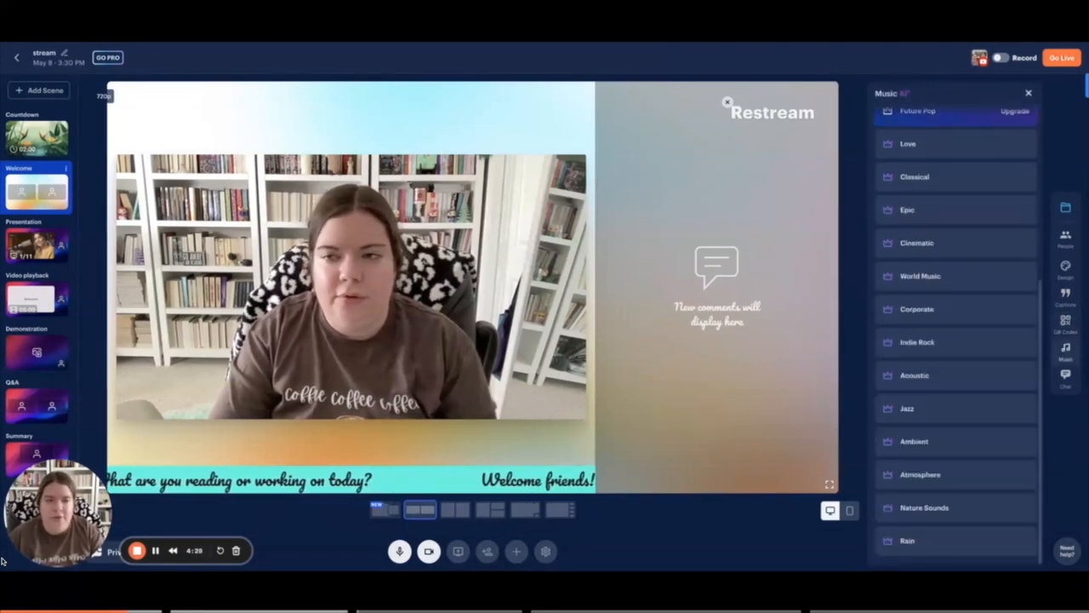
pyautogui.scroll(3, 960, 382)
pyautogui.scroll(-3, 961, 390)
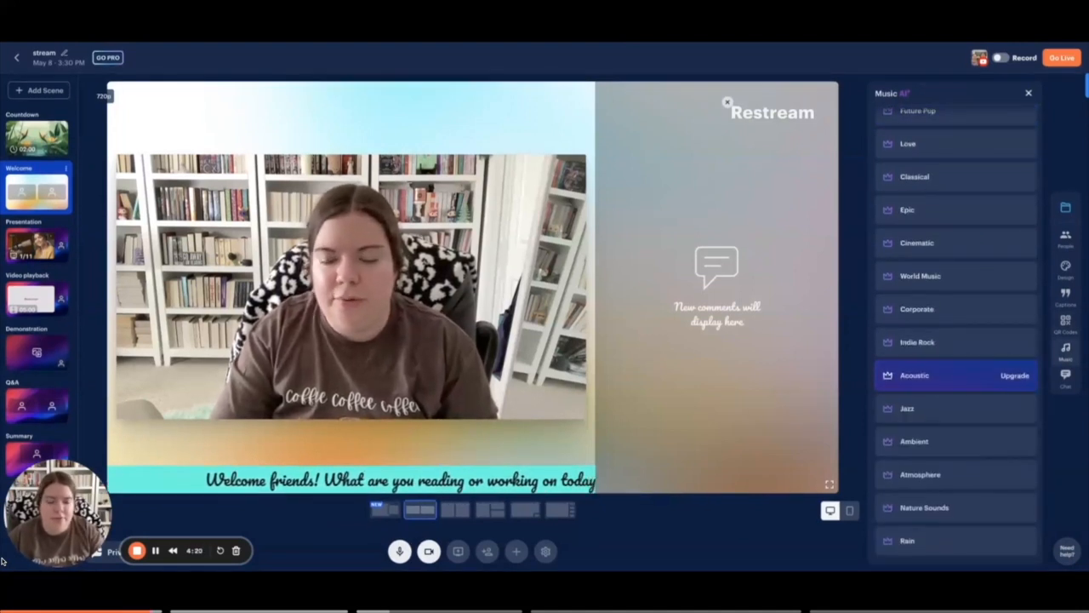
pyautogui.scroll(3, 957, 376)
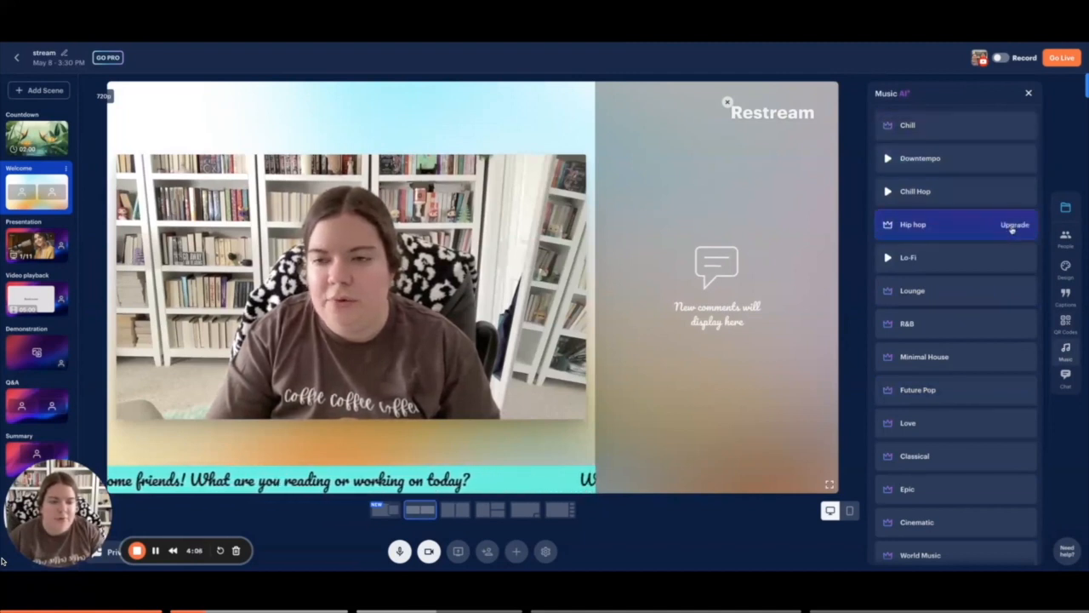
pyautogui.scroll(-3, 965, 276)
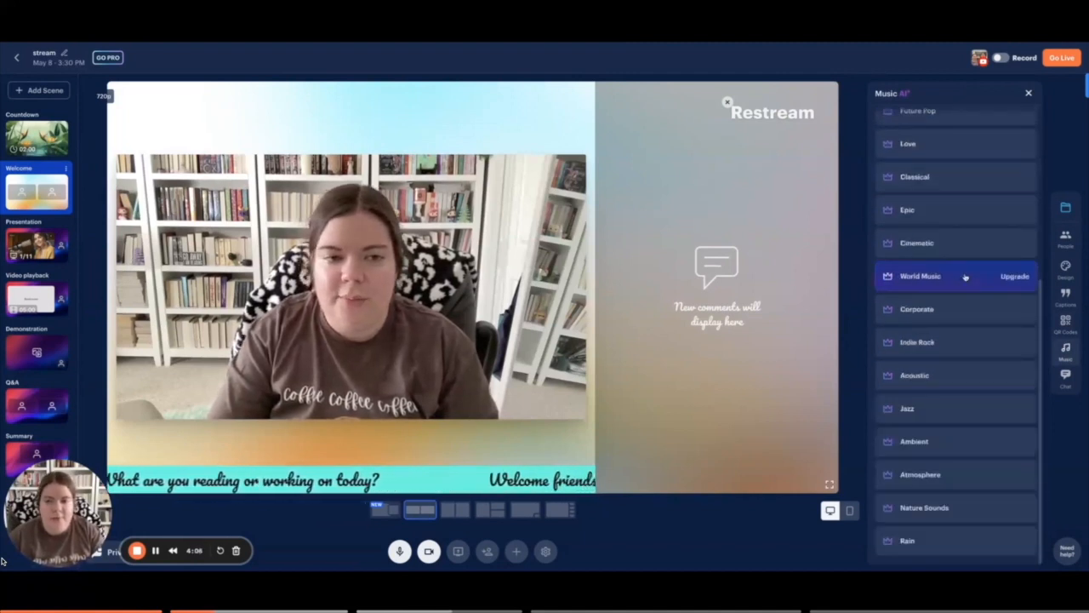
pyautogui.scroll(3, 965, 276)
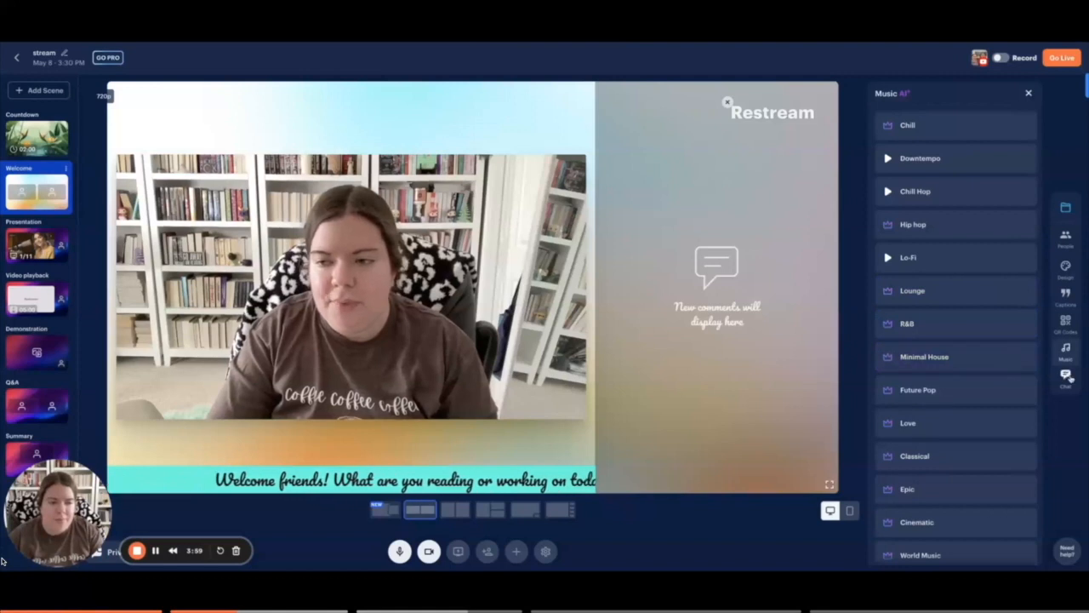
# Display the Restream.io chat message on the stream and hide it again, and turn off the chat overlay.
pyautogui.click(1066, 375)
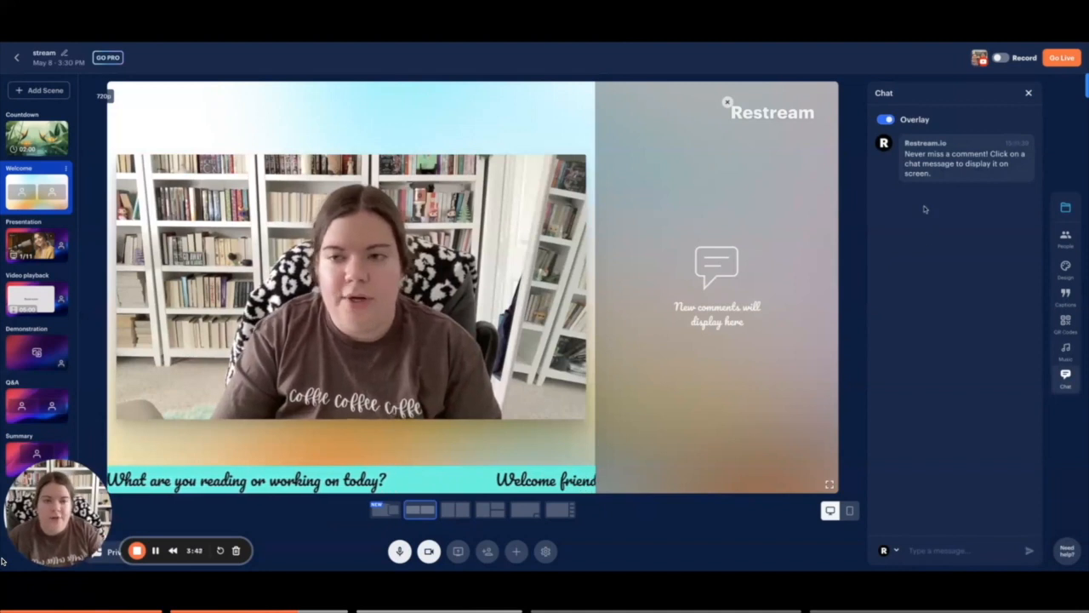
pyautogui.click(971, 160)
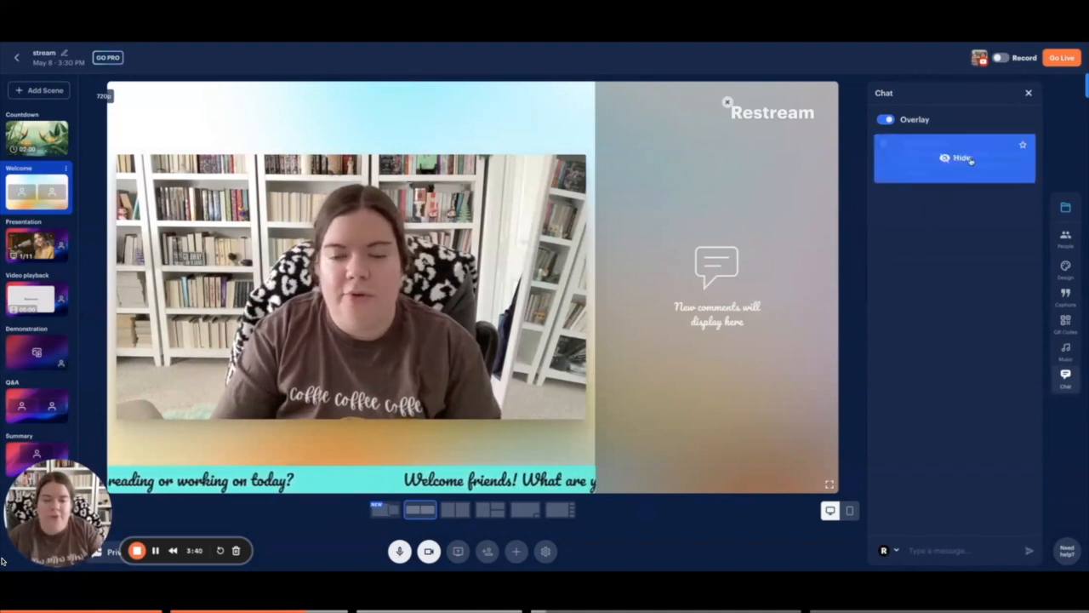
pyautogui.click(972, 161)
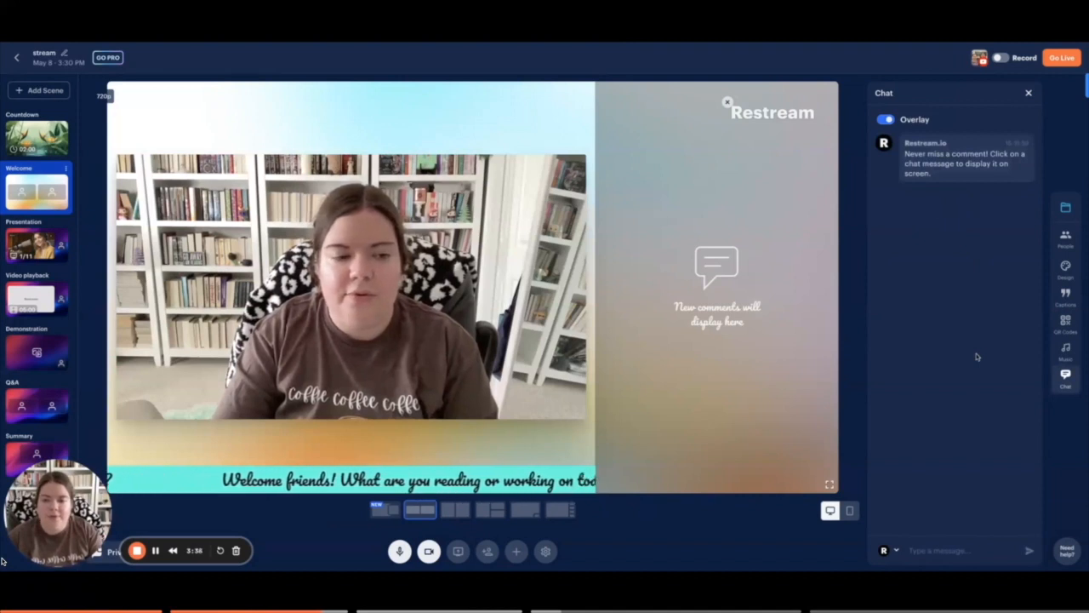
pyautogui.click(970, 158)
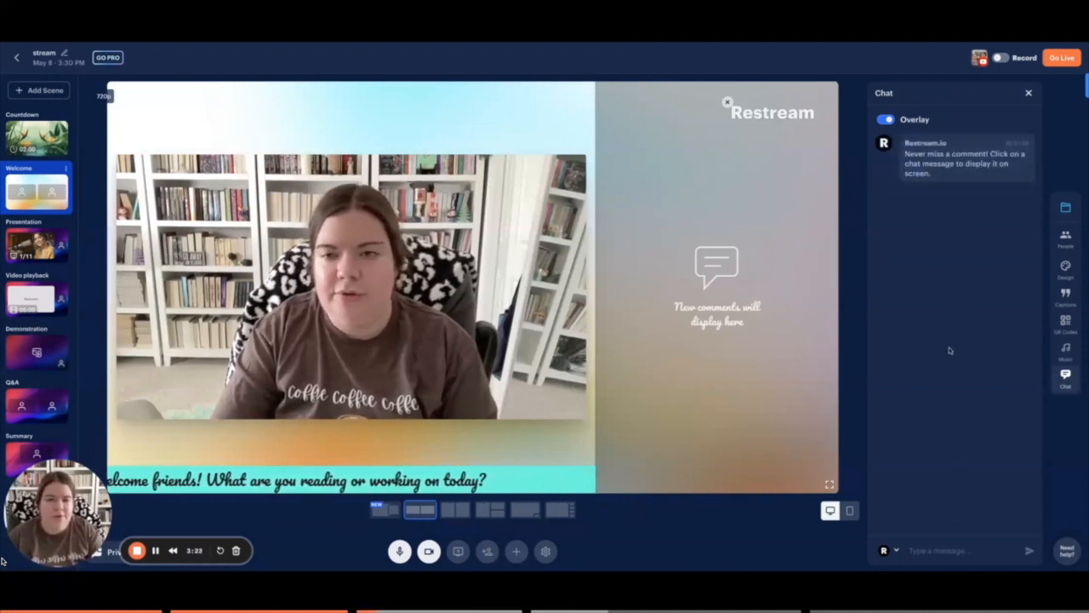
pyautogui.click(963, 161)
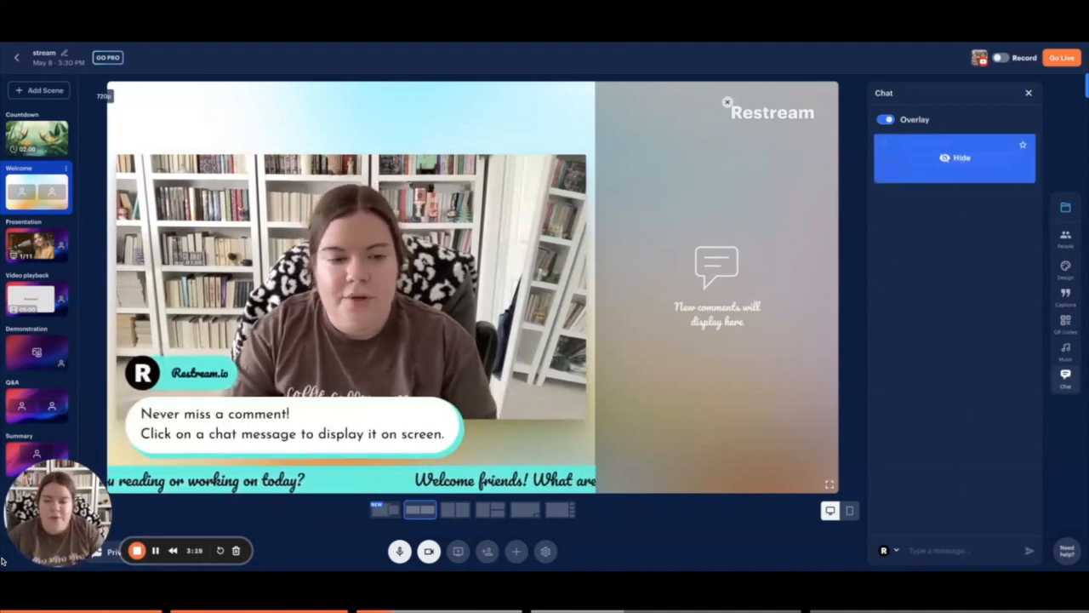
pyautogui.click(955, 157)
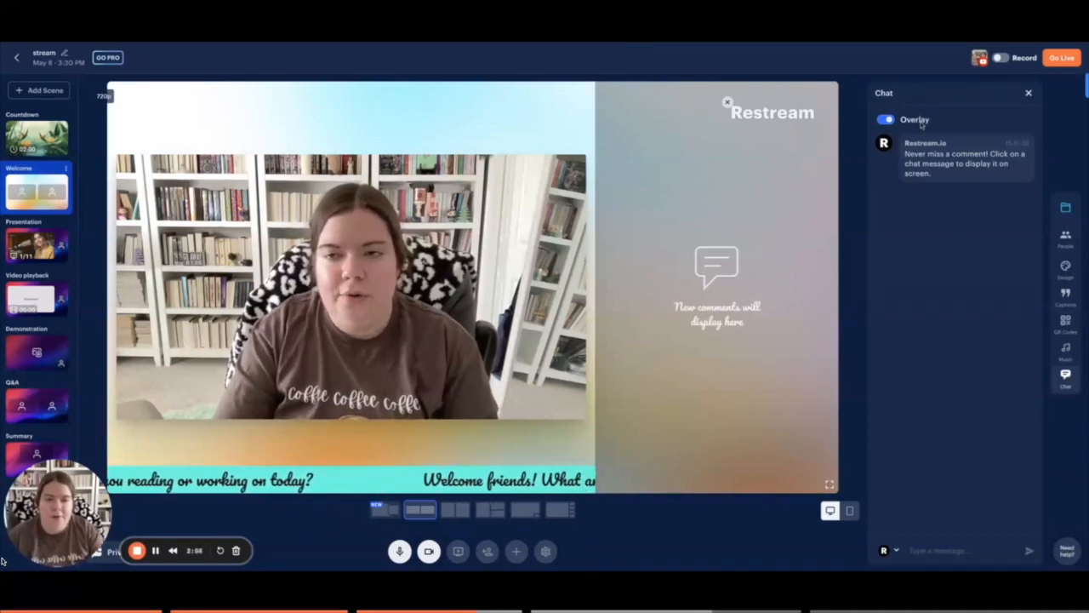
pyautogui.moveTo(729, 206)
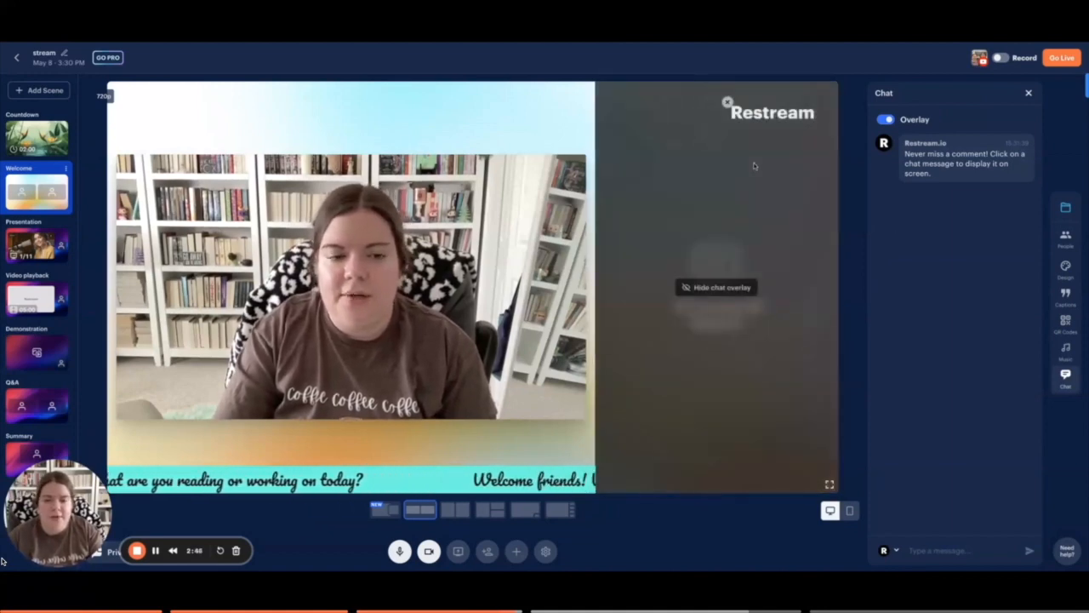
pyautogui.click(886, 119)
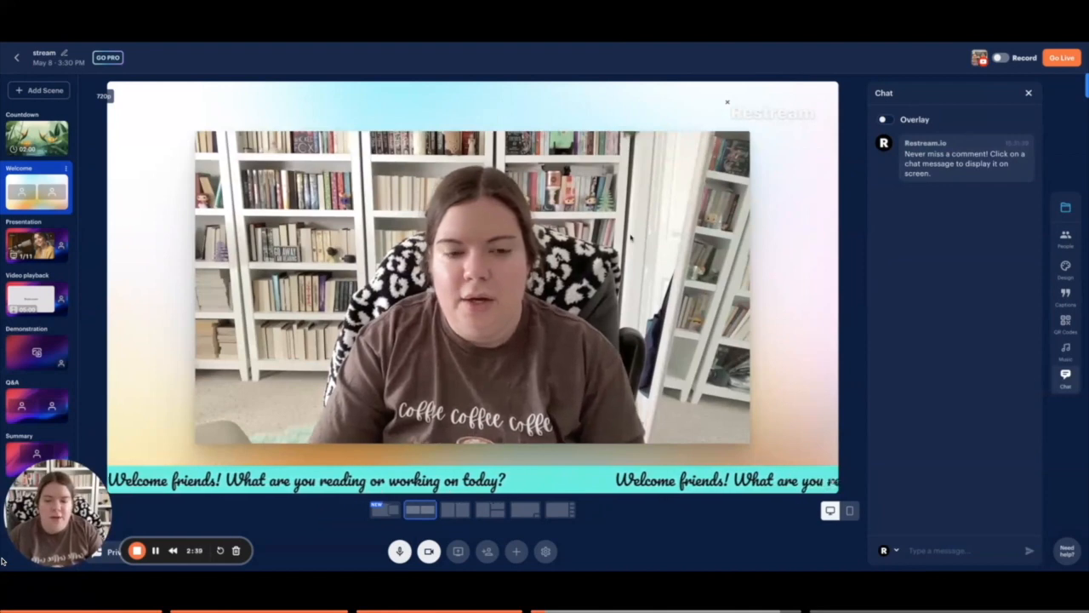
# Try the Showtime, Contain and Half Screen layouts on the Welcome scene, and switch it to the Thumbnails layout.
pyautogui.click(458, 511)
pyautogui.click(387, 511)
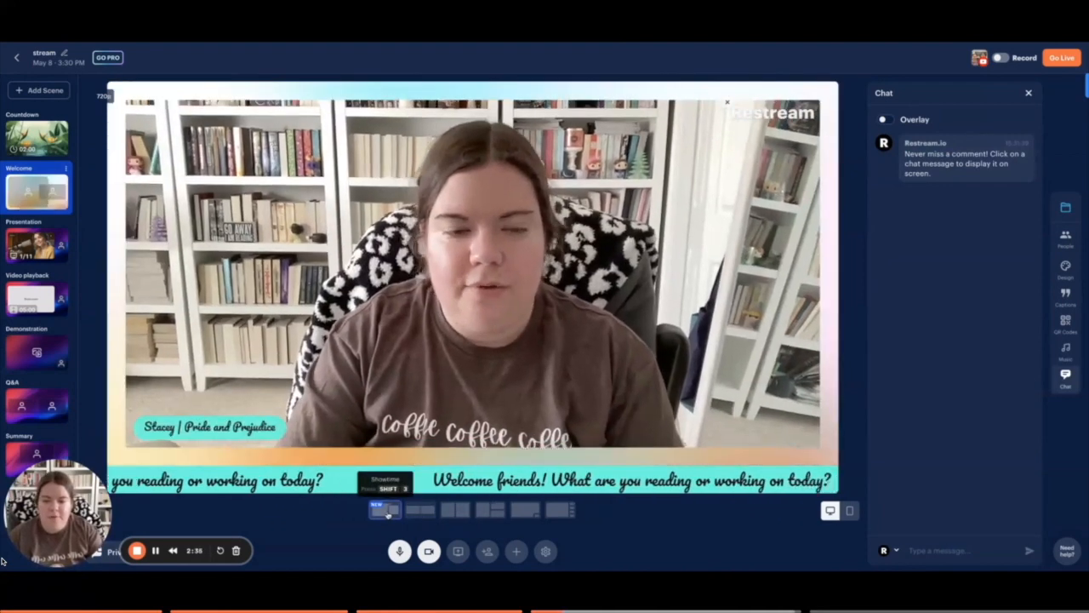
pyautogui.click(419, 510)
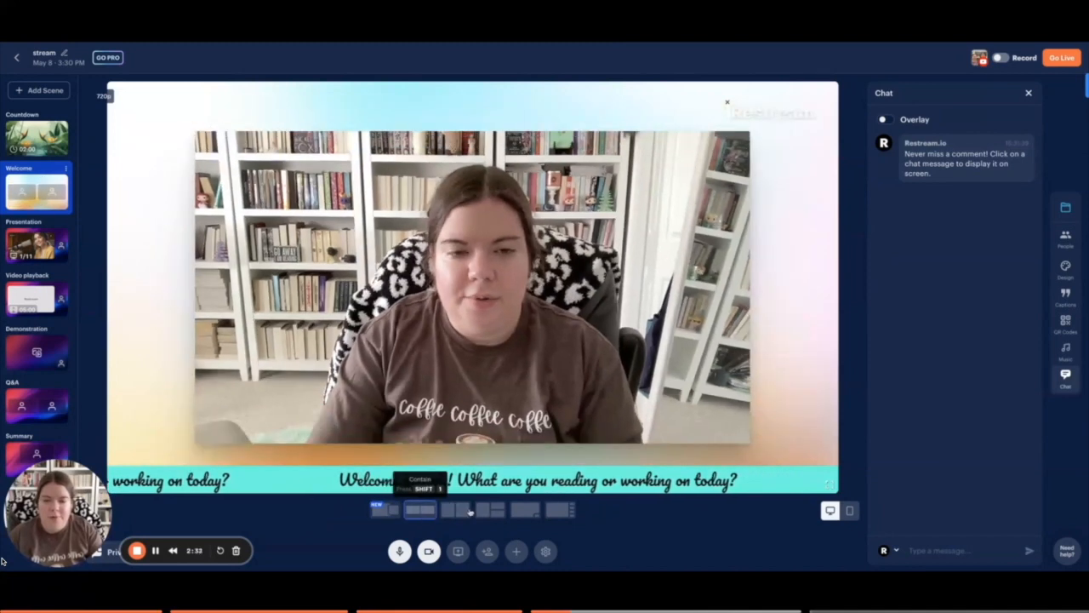
pyautogui.click(497, 511)
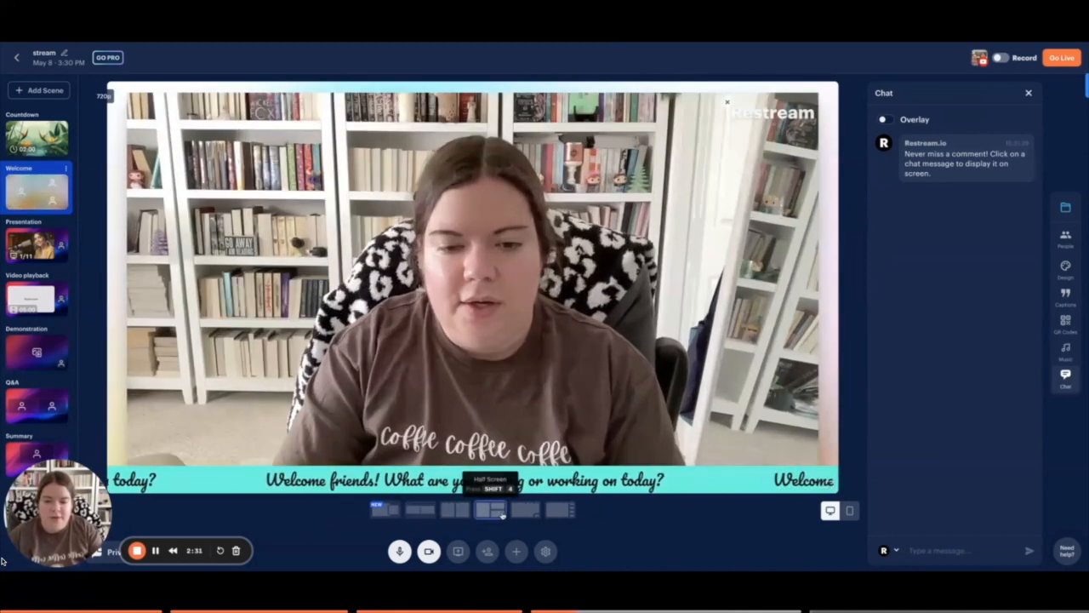
pyautogui.click(559, 511)
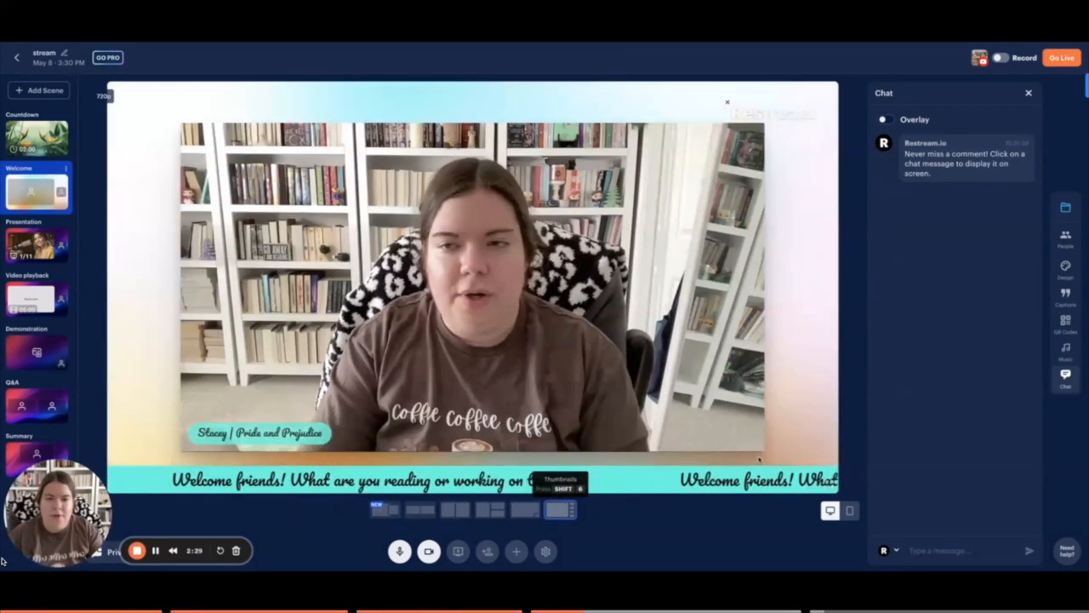
# Turn on the chat overlay in the Welcome scene, and leave the studio for the home page.
pyautogui.click(885, 120)
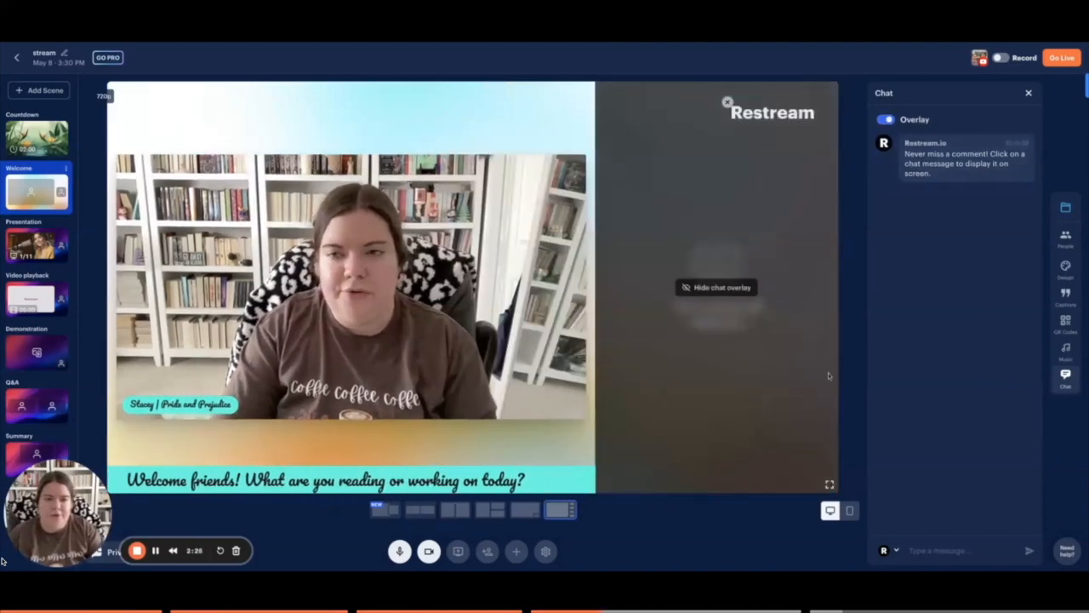
pyautogui.moveTo(918, 174)
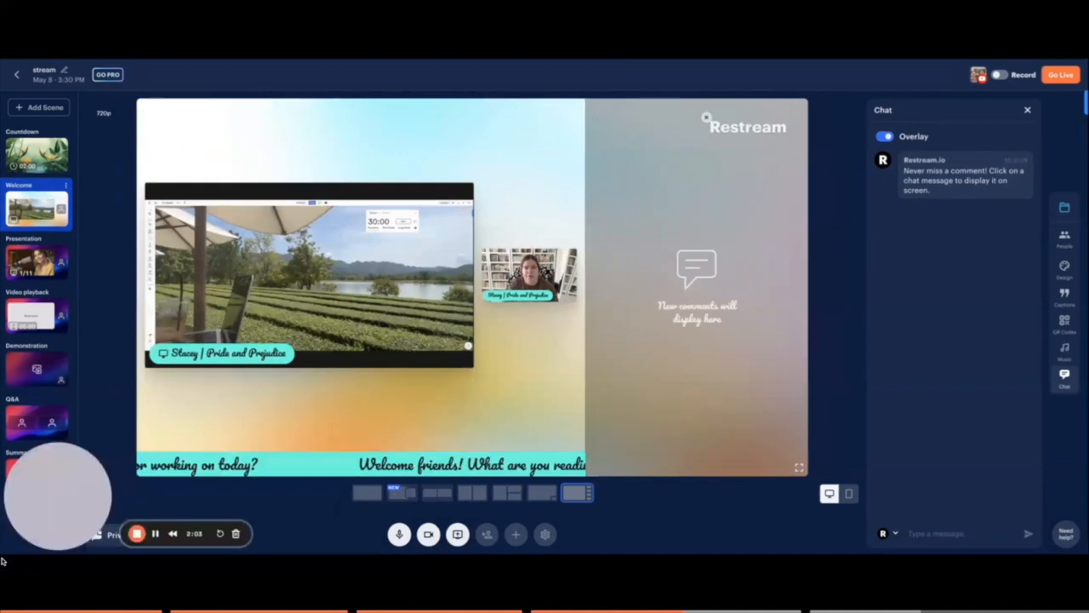
pyautogui.moveTo(647, 164)
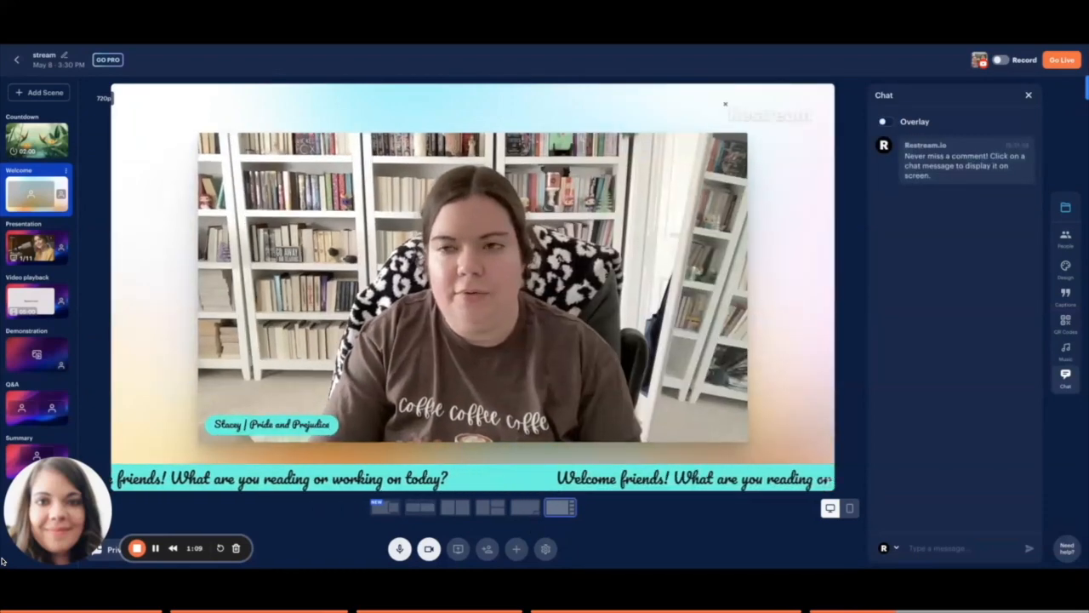
pyautogui.click(885, 122)
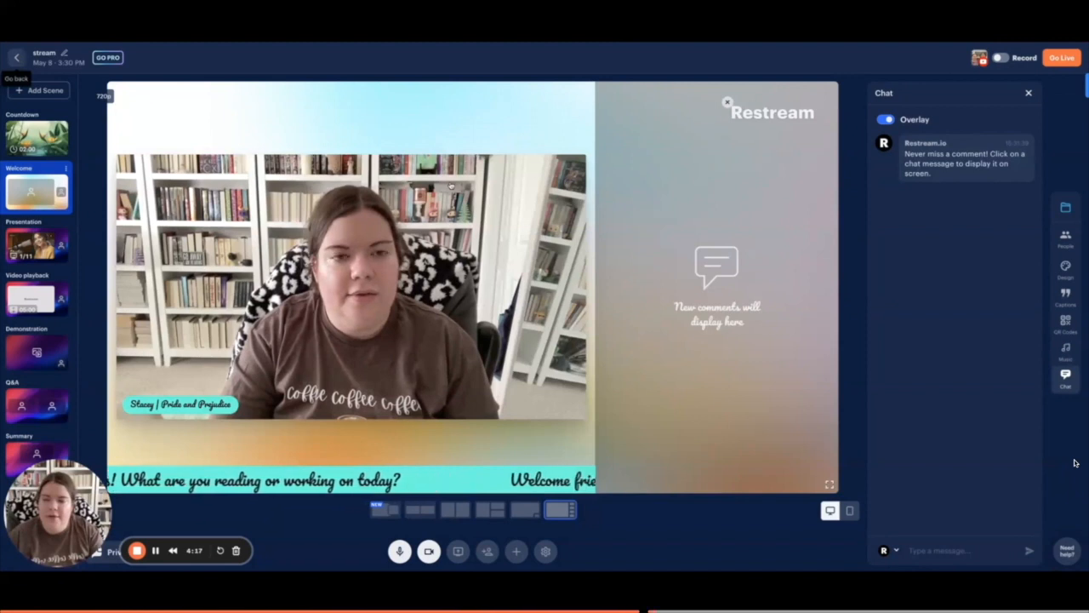
pyautogui.click(16, 58)
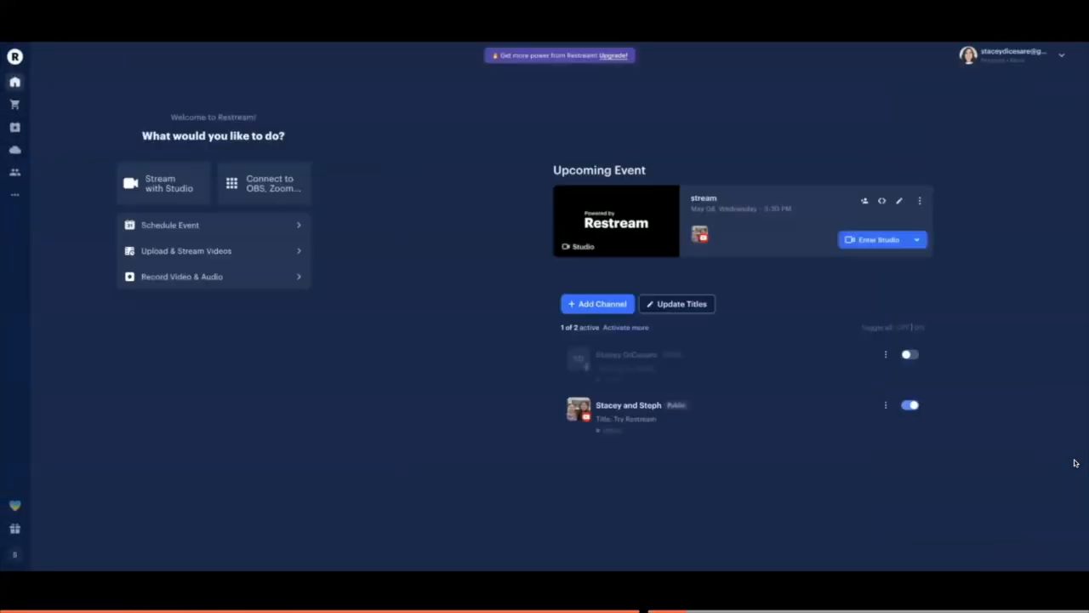